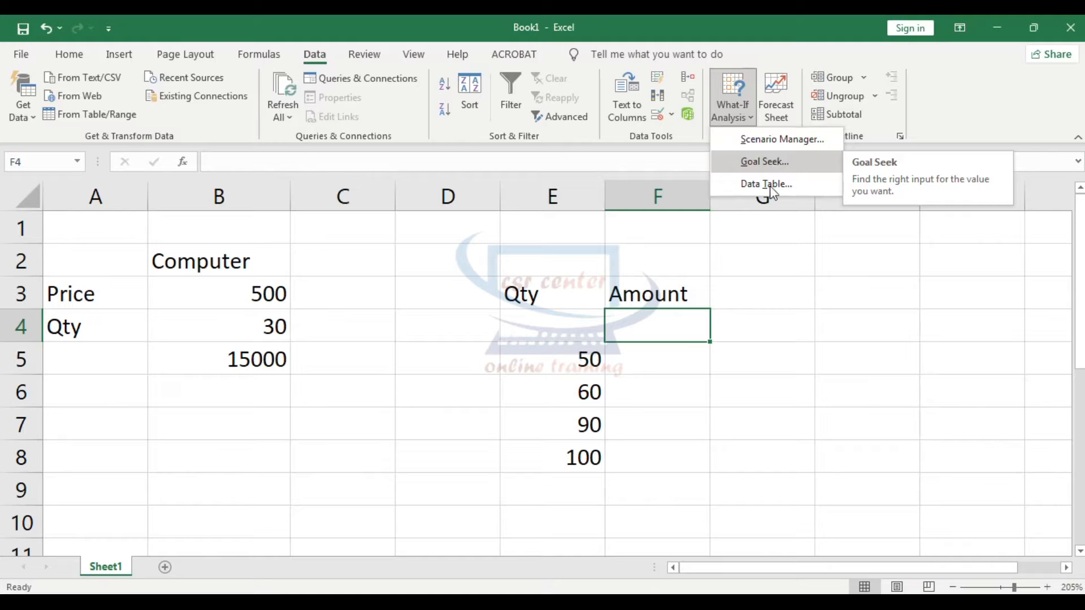
Review the Computer price, quantity and total formula in B5, and the Qty and Amount columns beside them
click(244, 269)
click(275, 267)
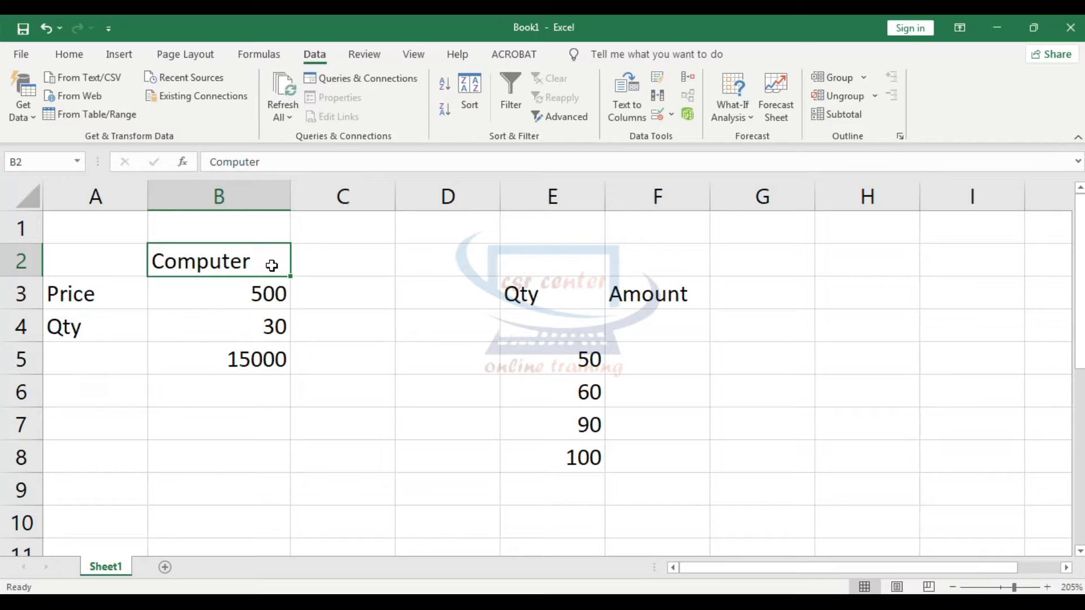
click(251, 362)
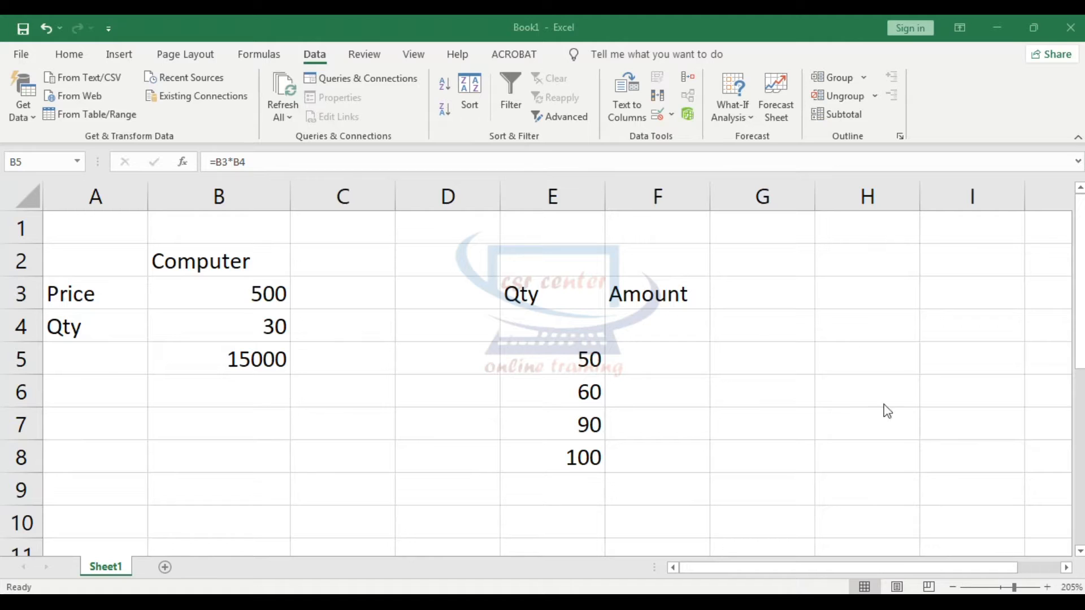
click(656, 424)
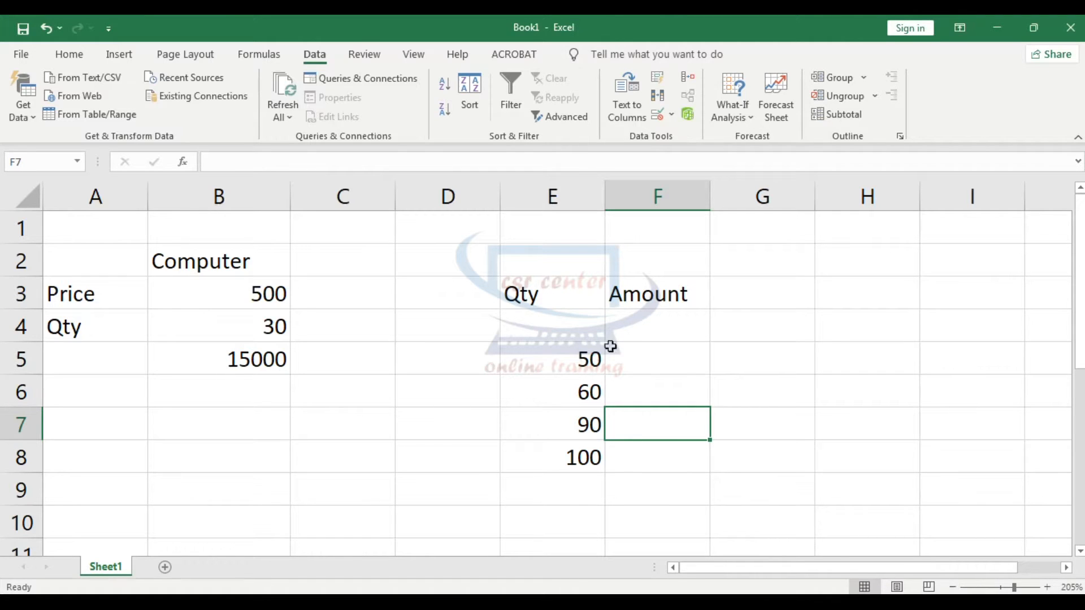
click(576, 295)
click(665, 296)
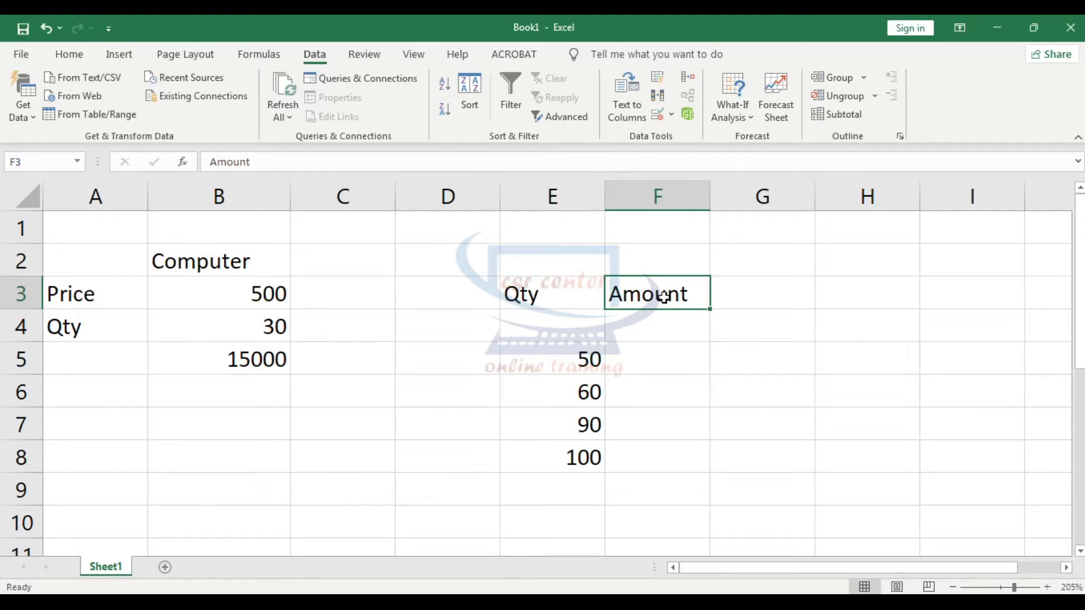
click(571, 361)
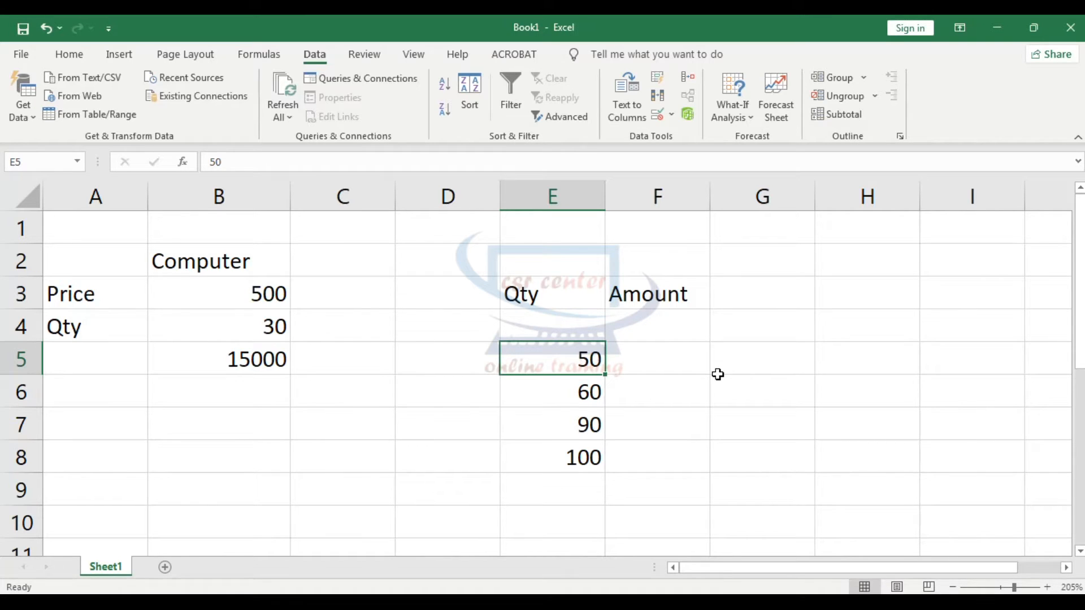
Enter the formula =E5*B3 in cell H5 to multiply the first listed quantity by the computer price
click(870, 352)
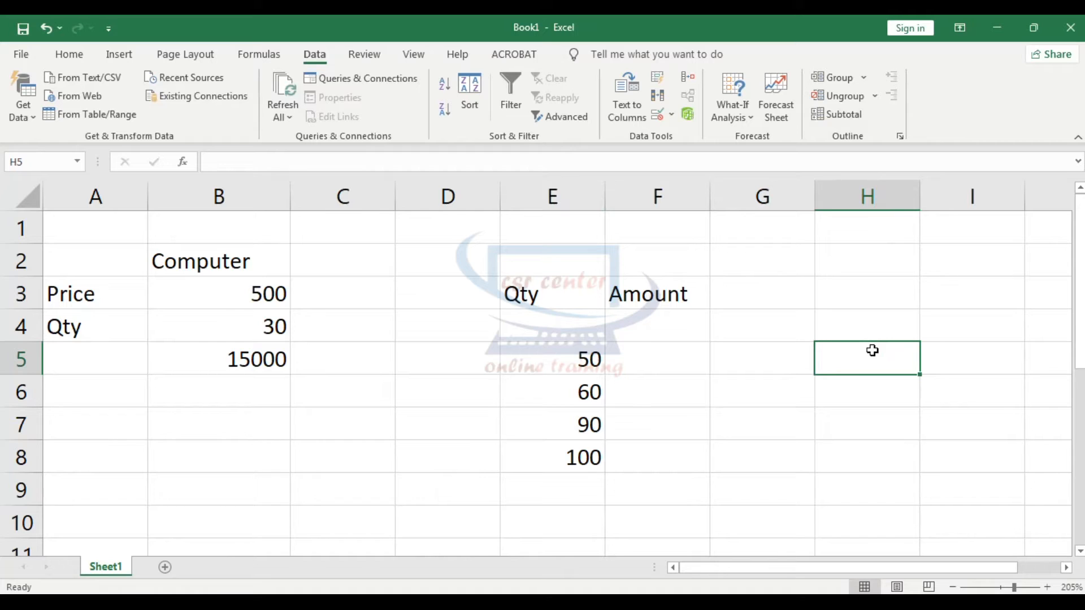
text(=)
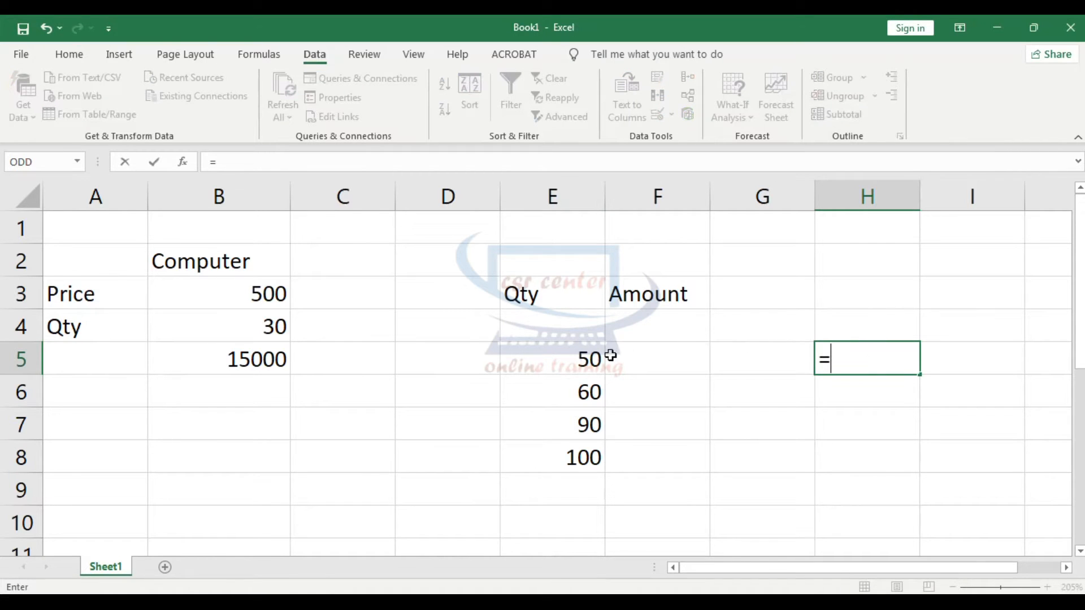
click(579, 358)
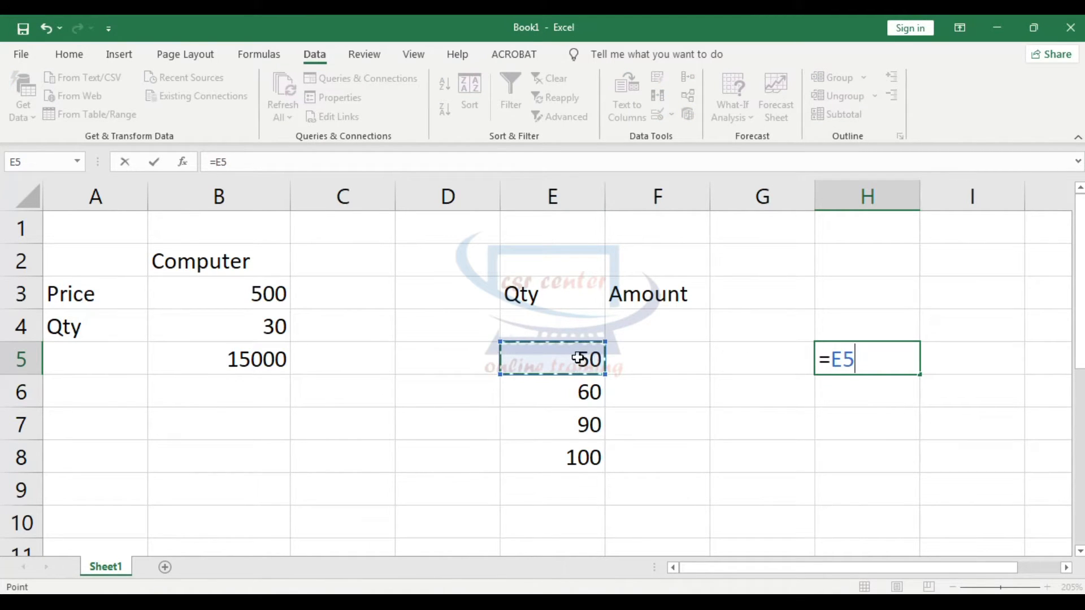
text(*)
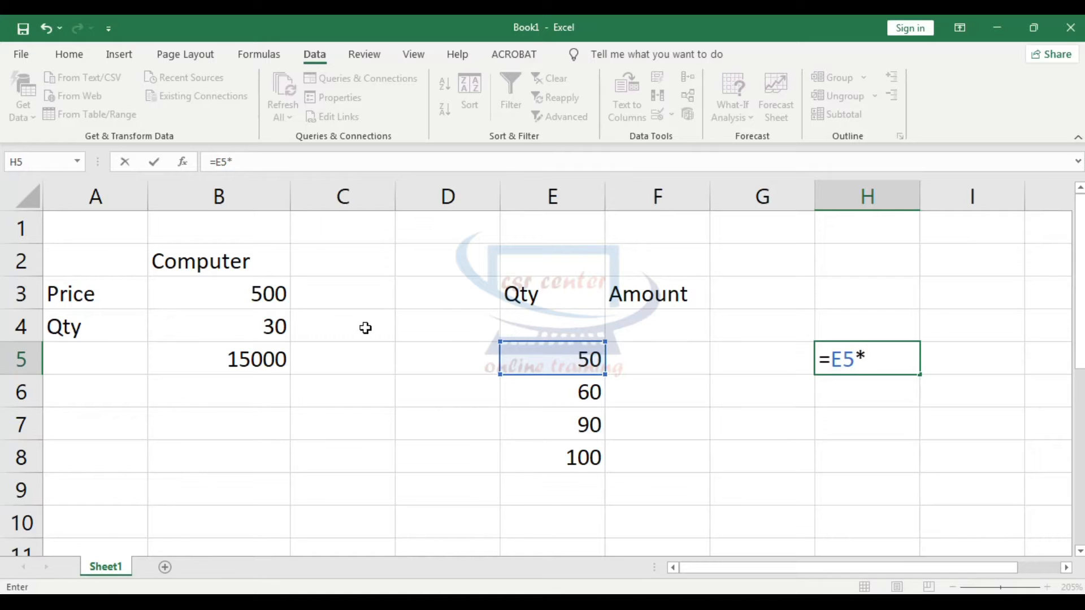
click(265, 293)
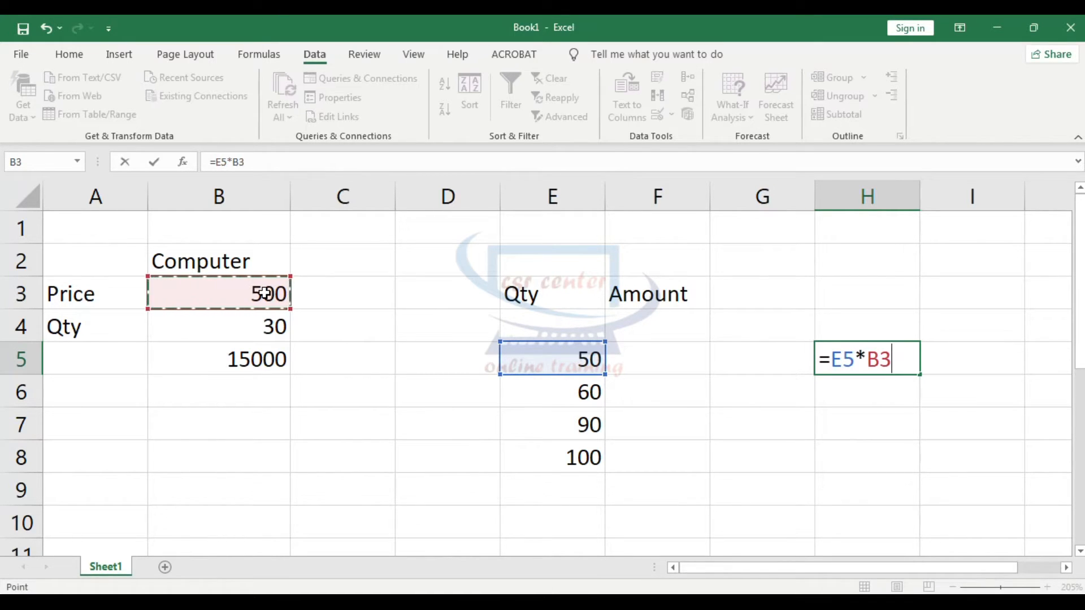
key(Return)
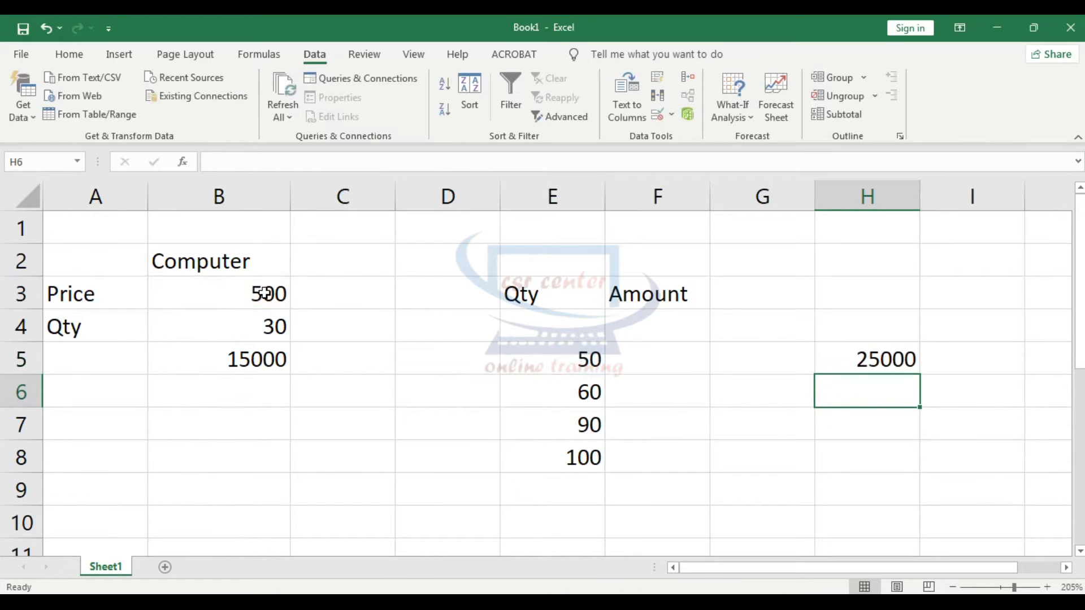
key(Down)
key(Down)
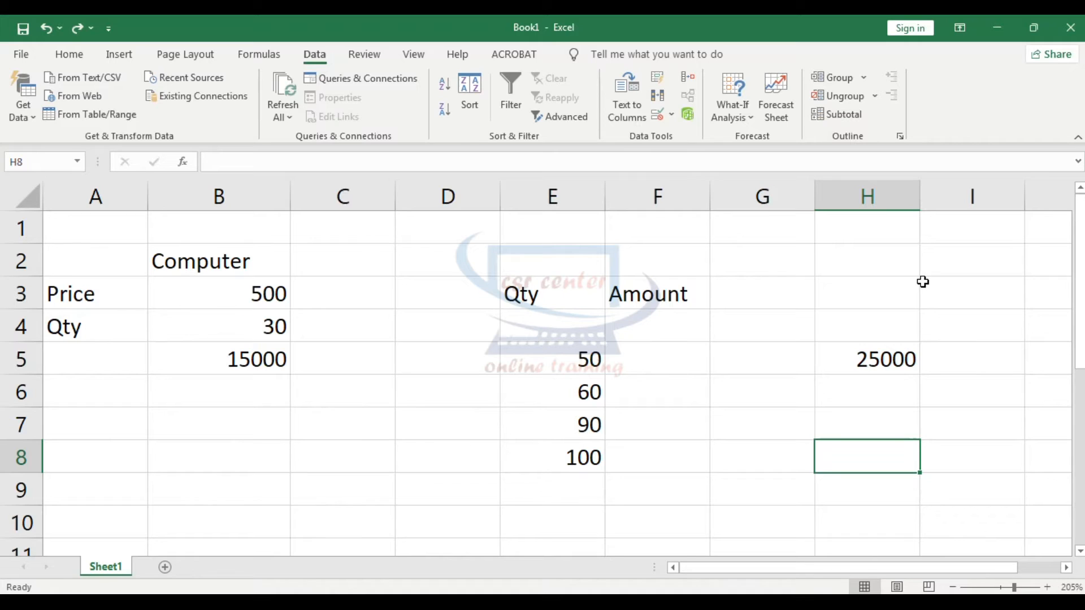
Link cell F4, directly below the Amount heading, to the computer total with the formula =B5
click(744, 121)
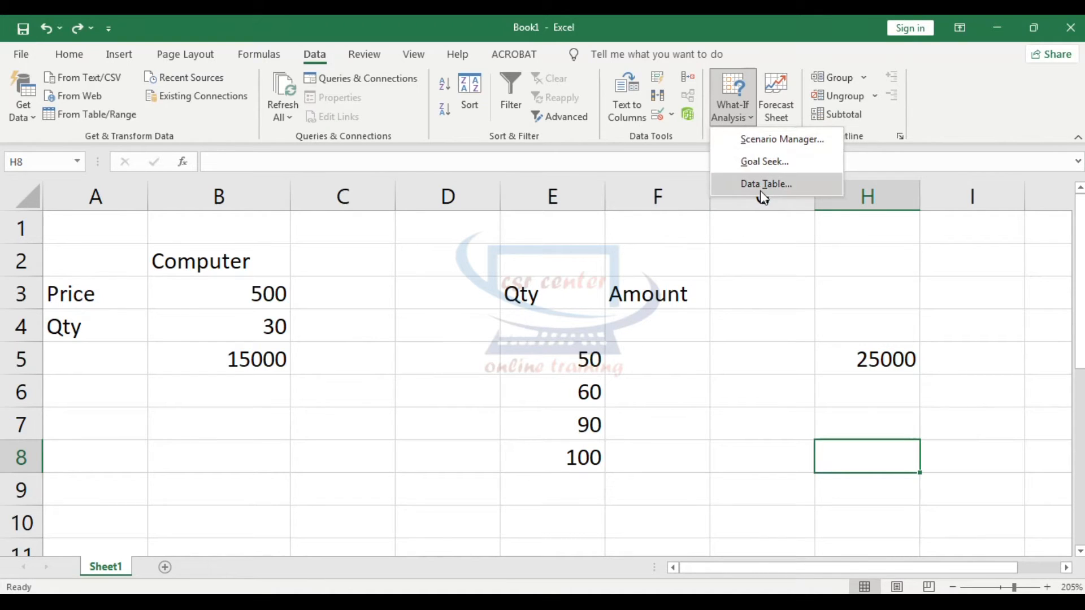
click(663, 361)
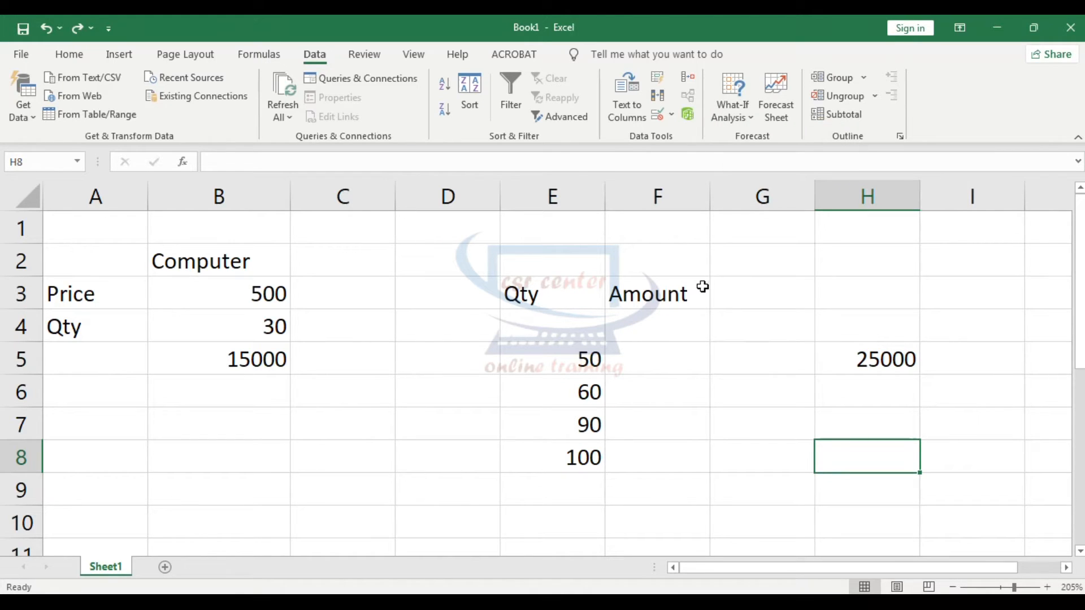
click(665, 327)
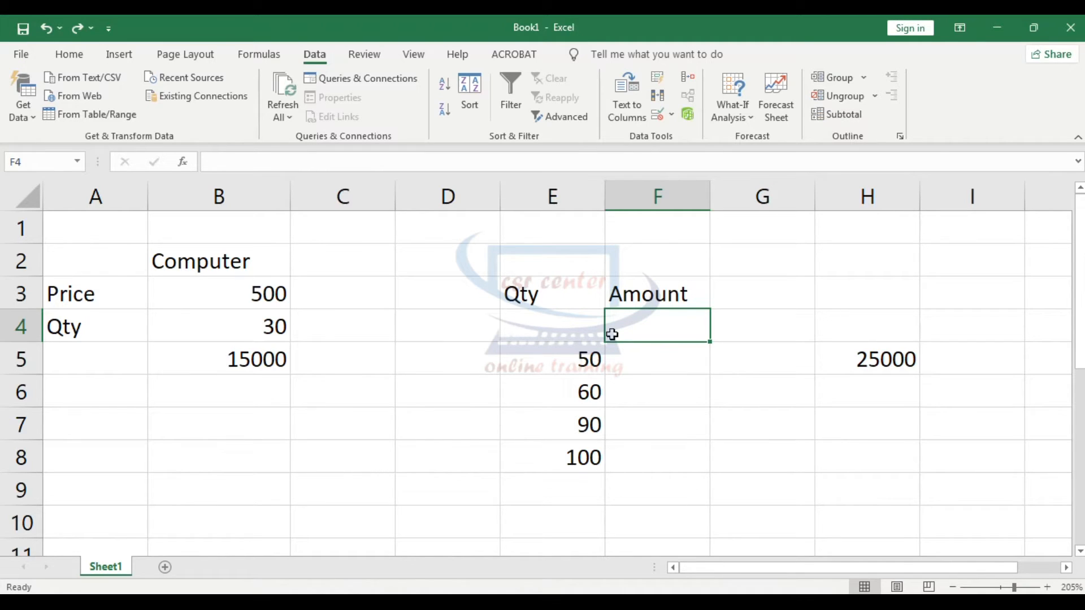
text(=)
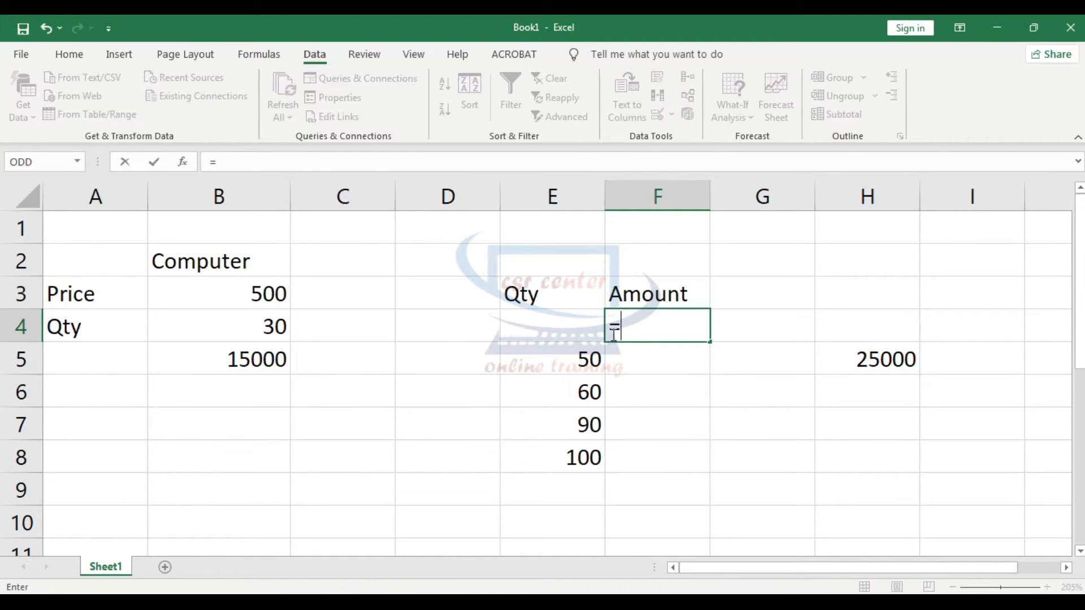
click(229, 351)
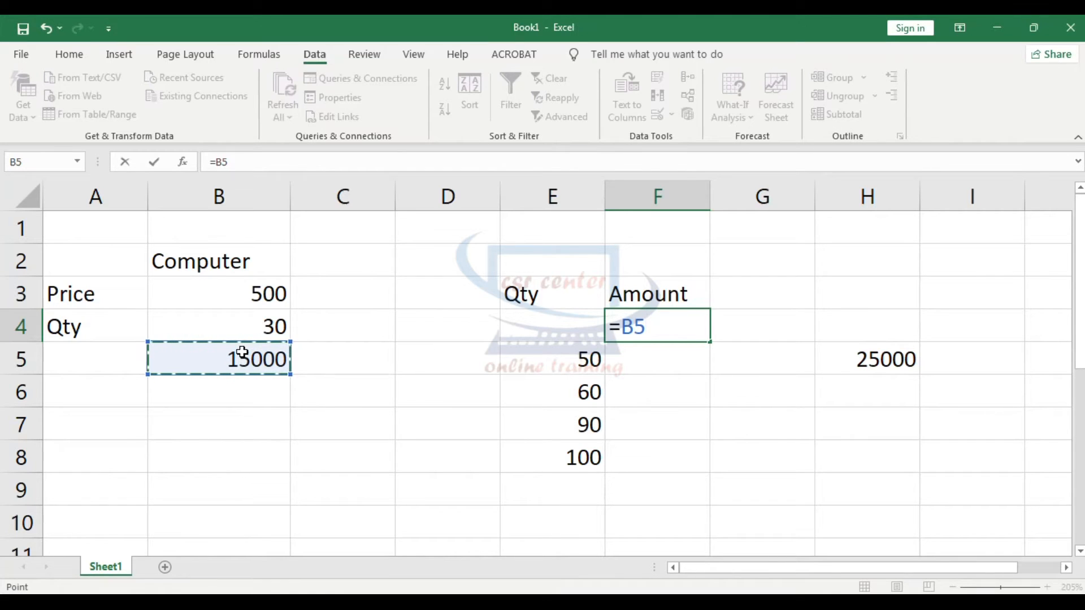
key(Return)
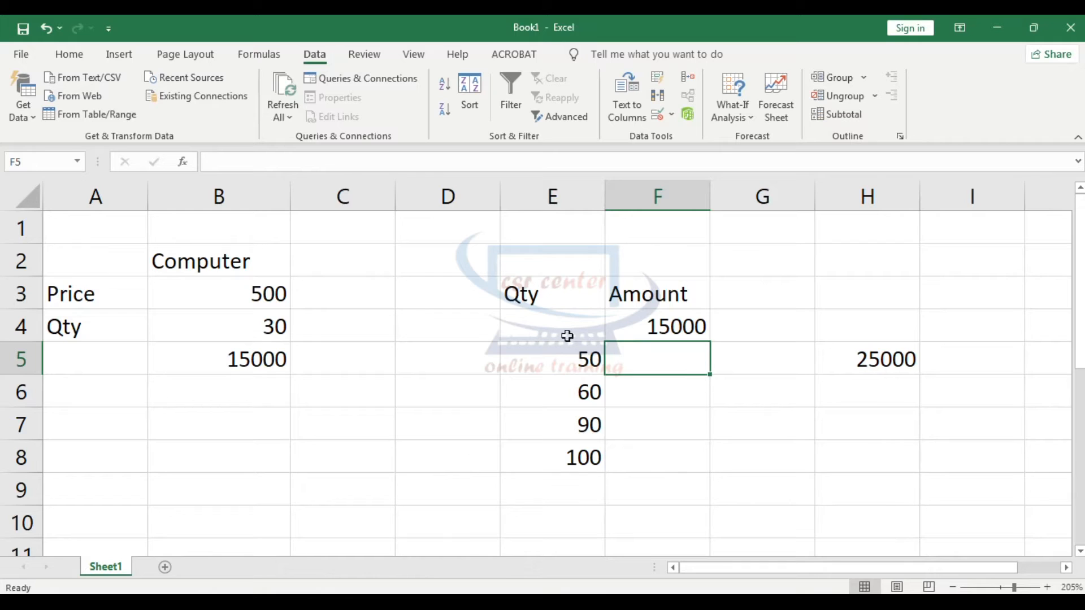
Create a one-variable what-if data table over E4:F8 with B4 as the column input cell
drag(536, 318, 668, 463)
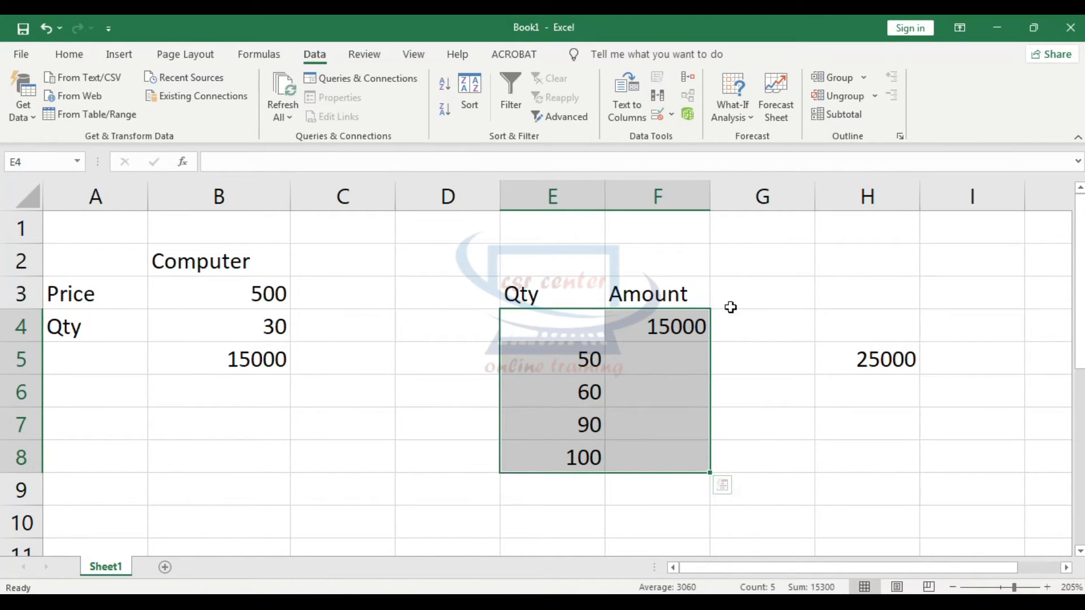
click(755, 121)
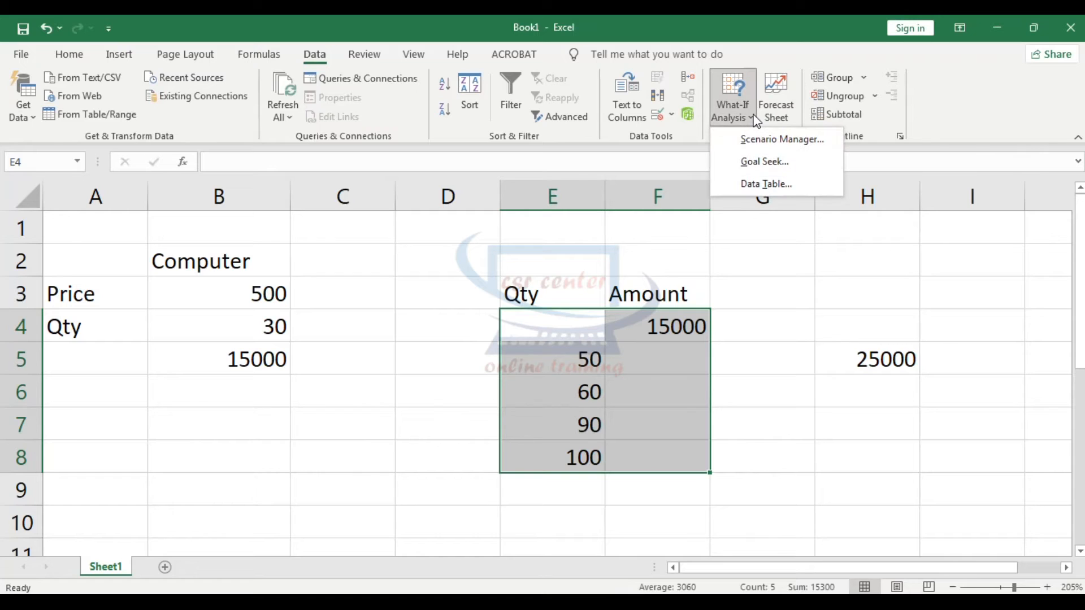
click(764, 182)
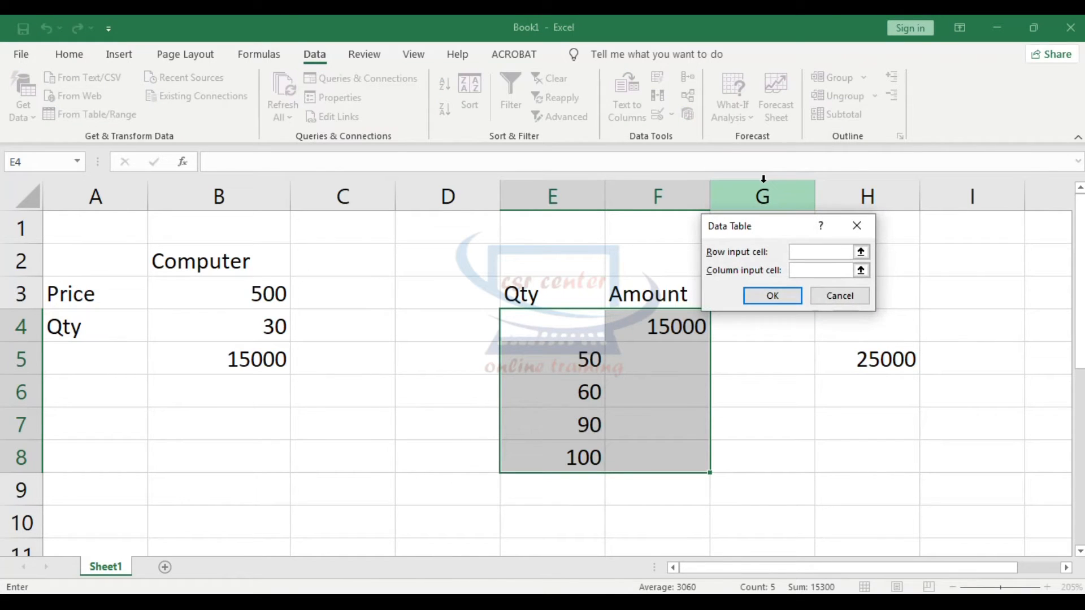
drag(770, 225, 800, 226)
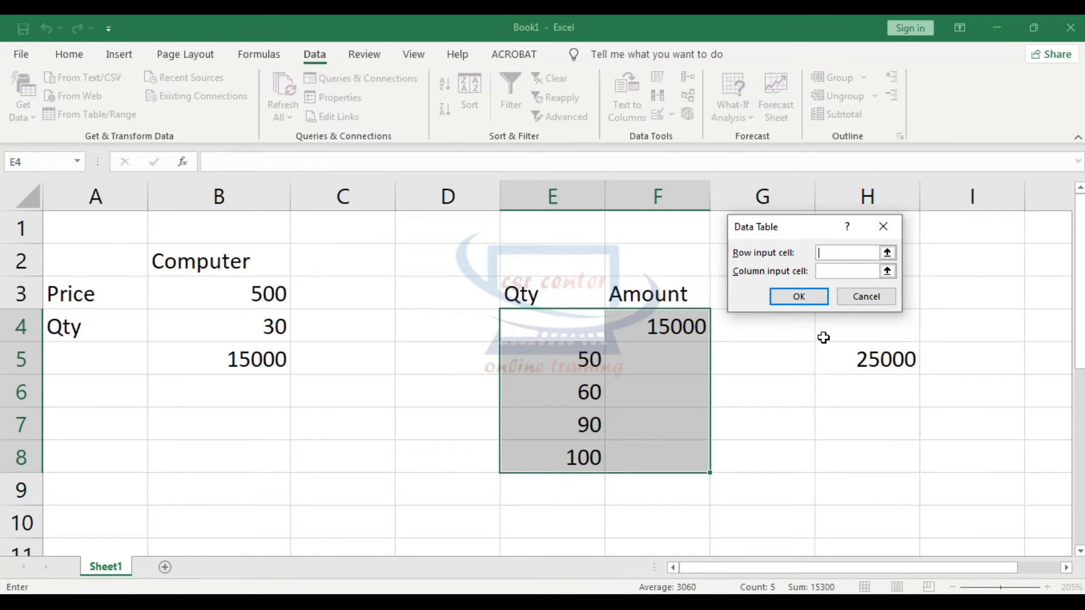
click(830, 273)
click(260, 327)
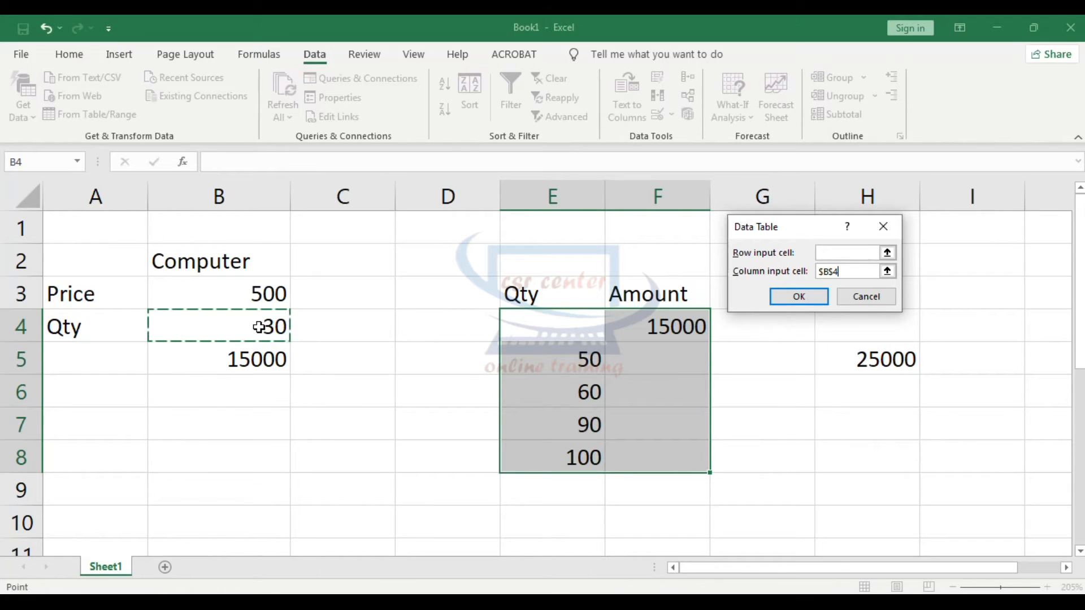
click(803, 296)
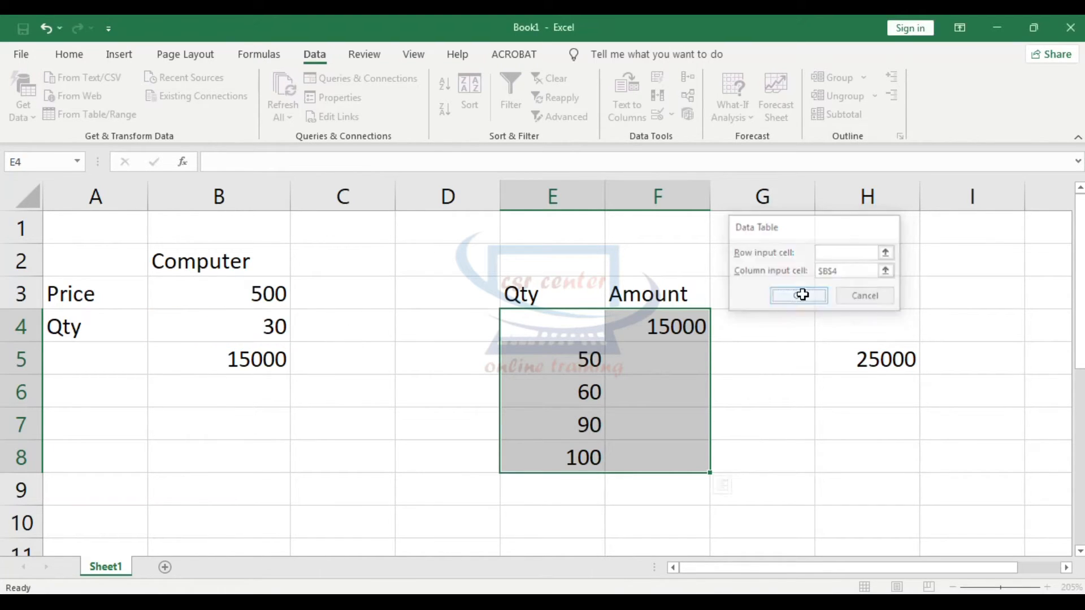
Check the data table's amounts and their formula against the quantities in E5 and E6
click(664, 392)
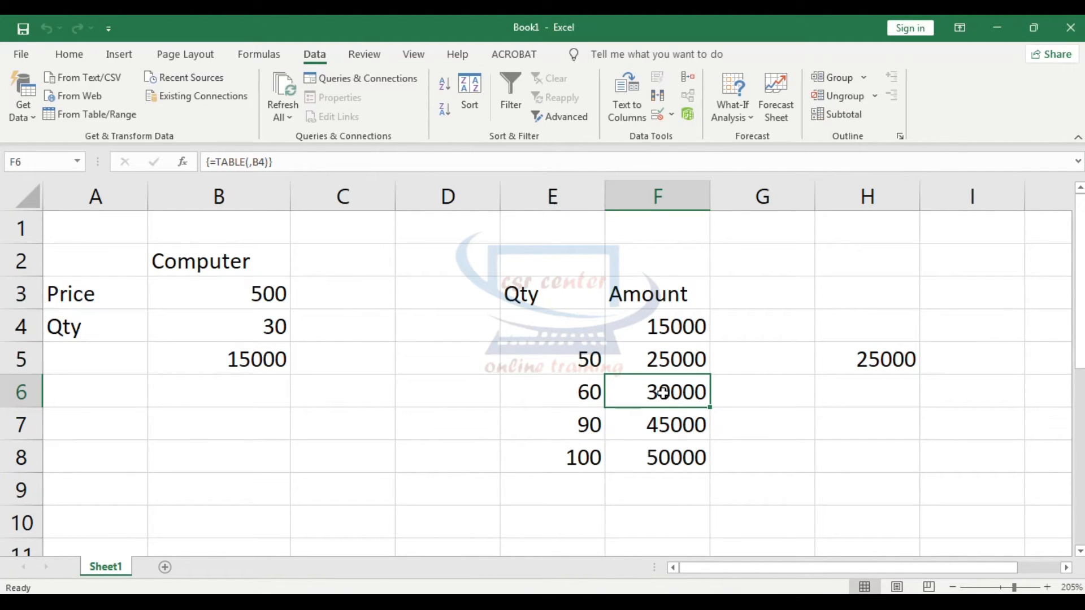
click(590, 365)
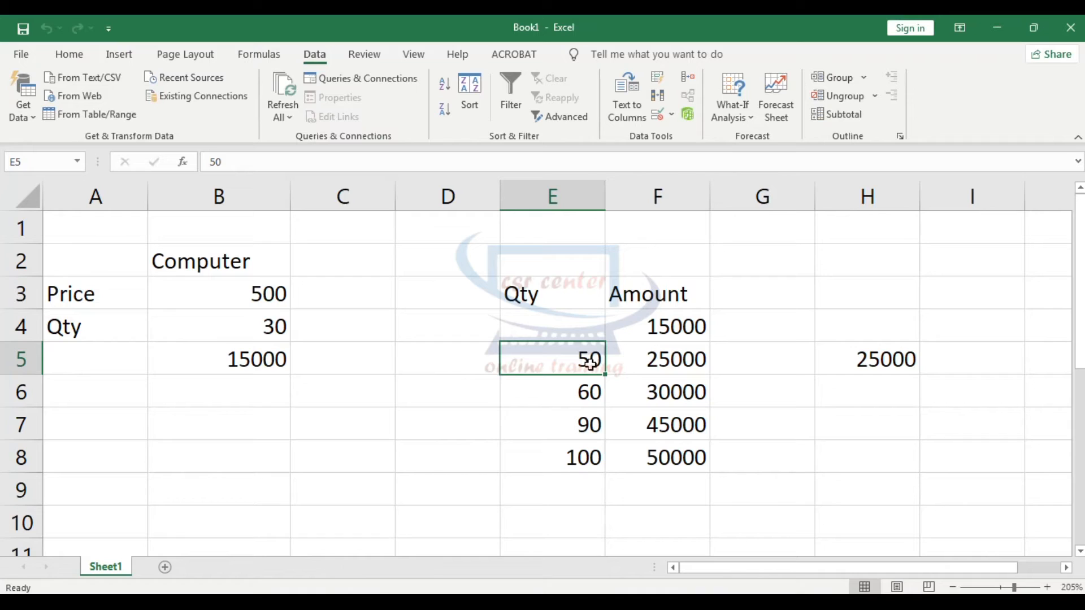
click(686, 369)
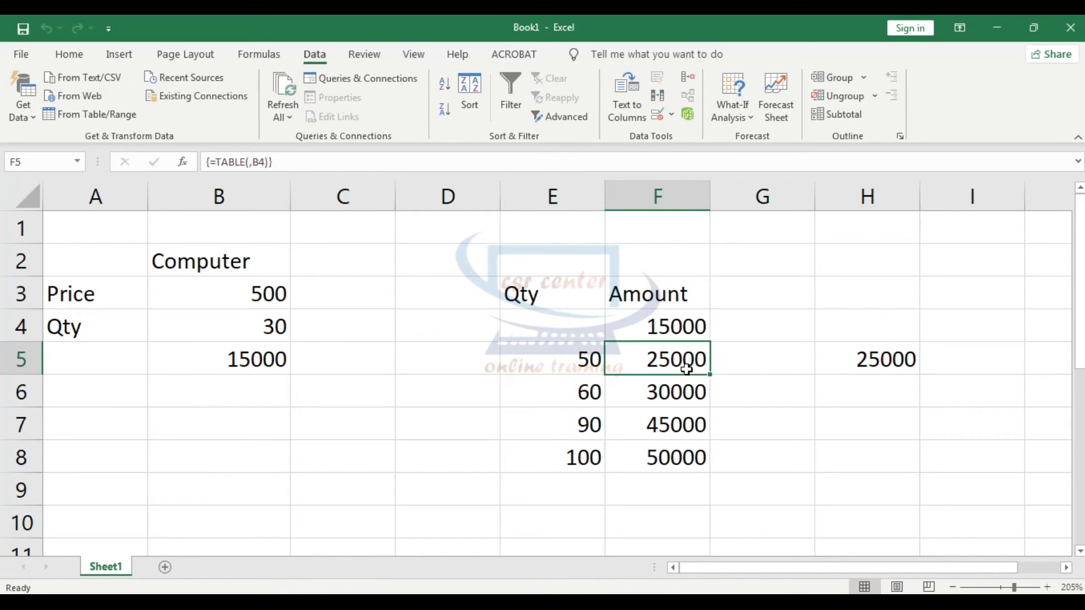
click(582, 392)
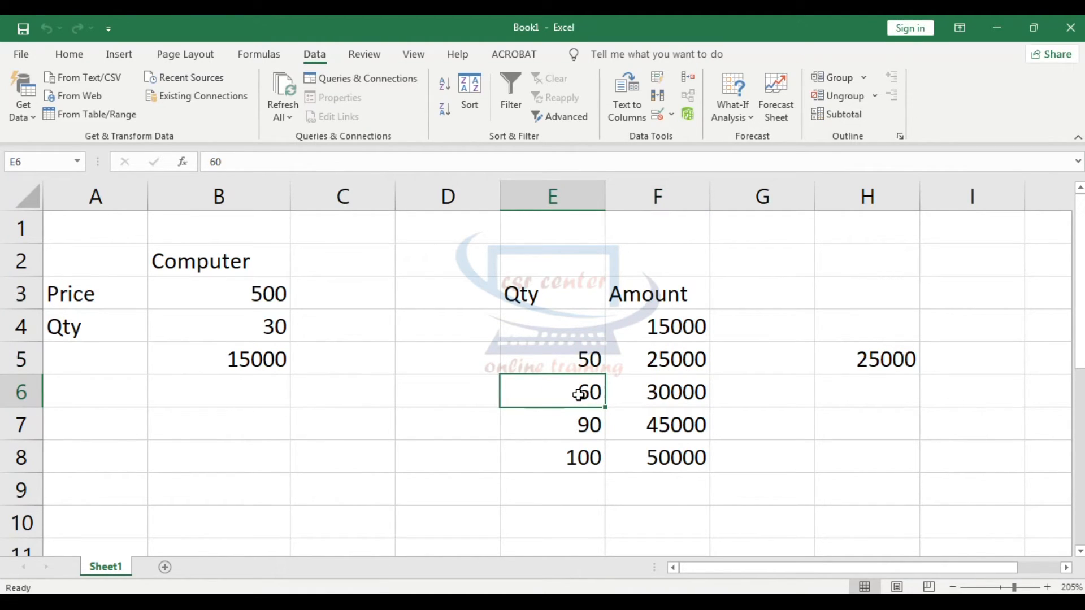
click(674, 401)
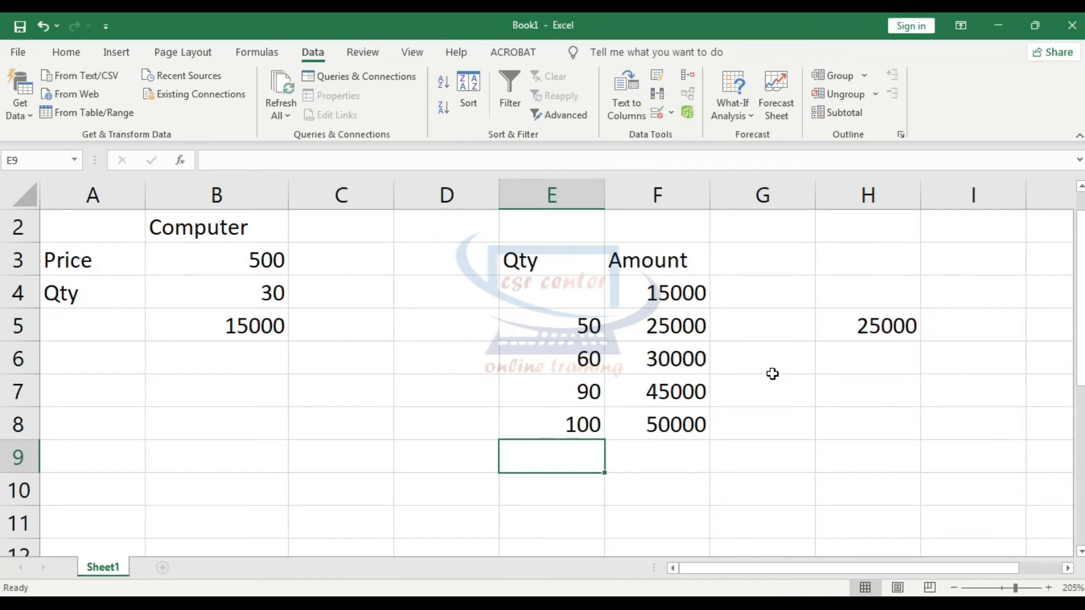
Open the Scenario Manager with the computer's price and quantity cells B3:B4 selected
click(751, 121)
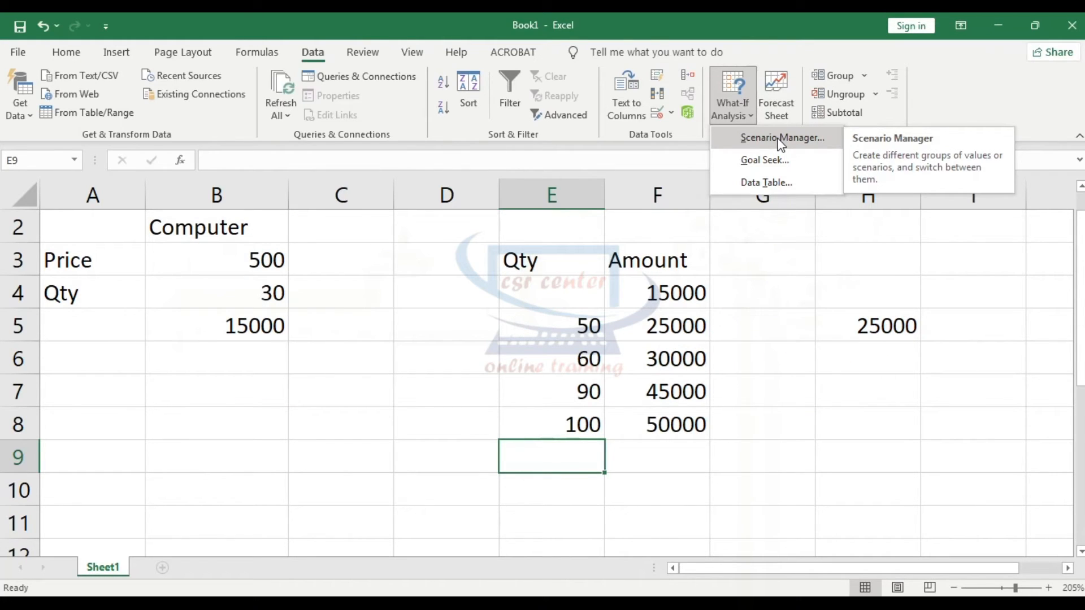
click(296, 338)
click(237, 257)
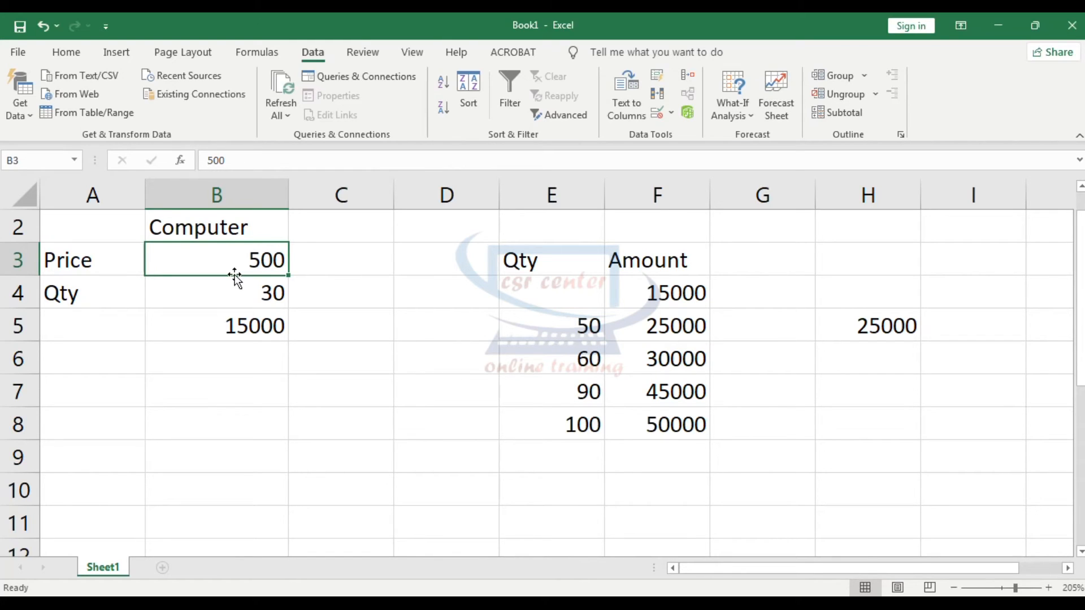
click(218, 291)
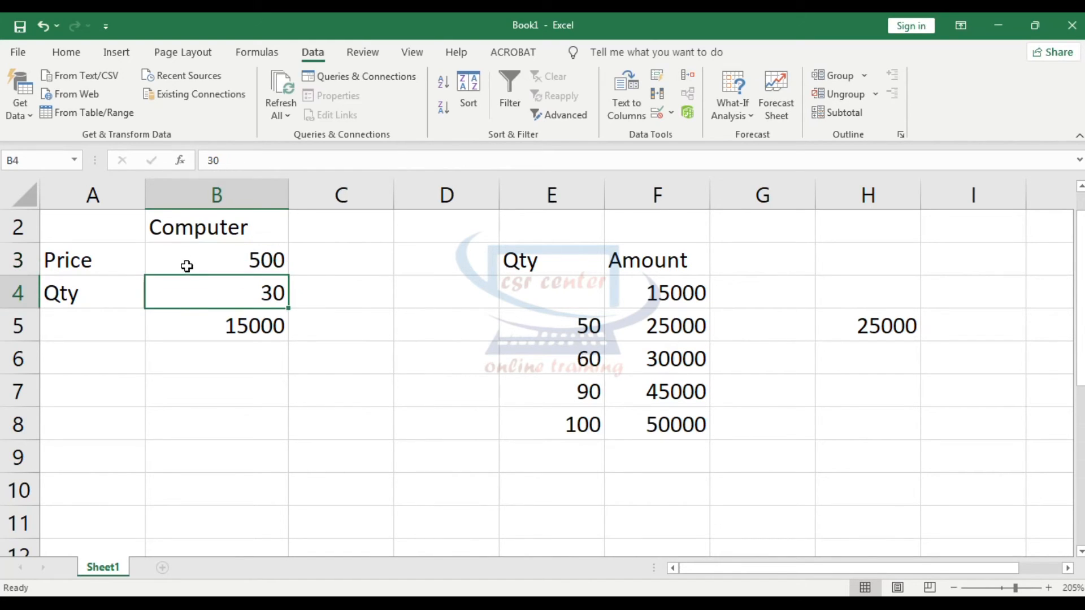
drag(187, 252, 264, 286)
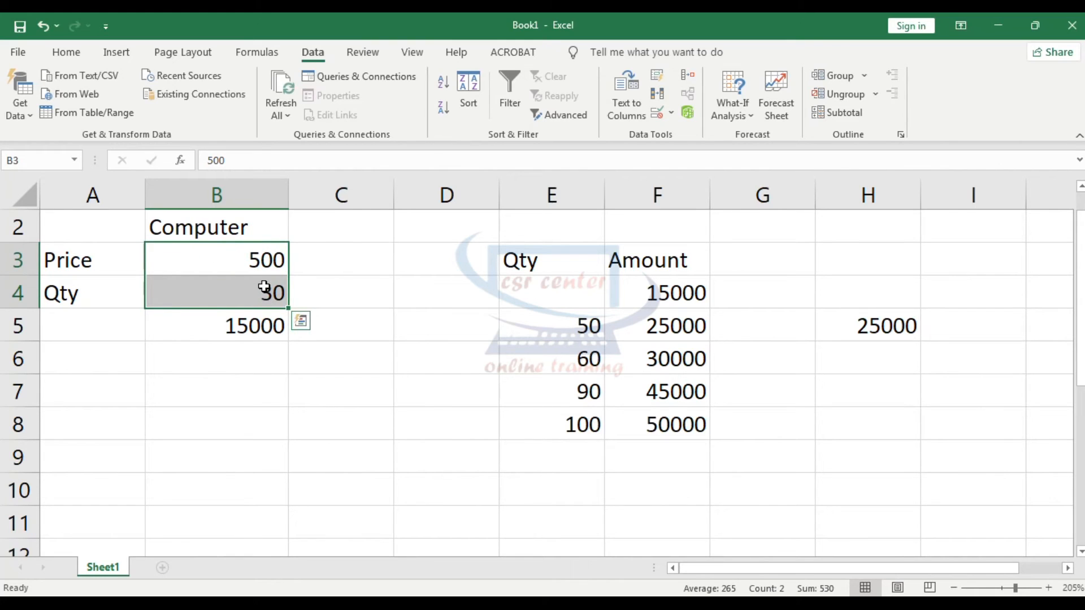
click(753, 117)
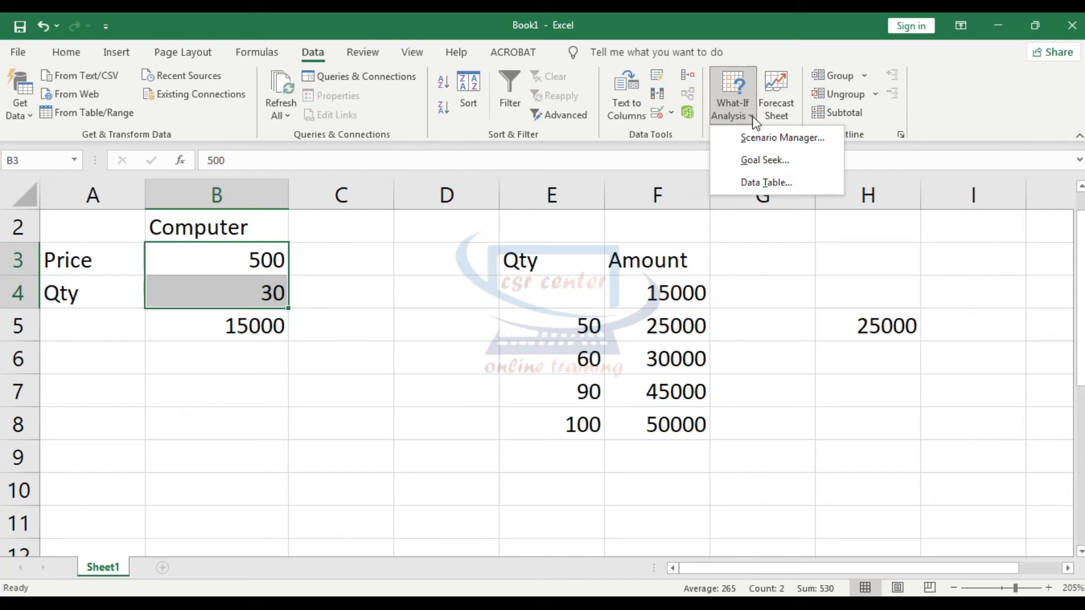
click(776, 136)
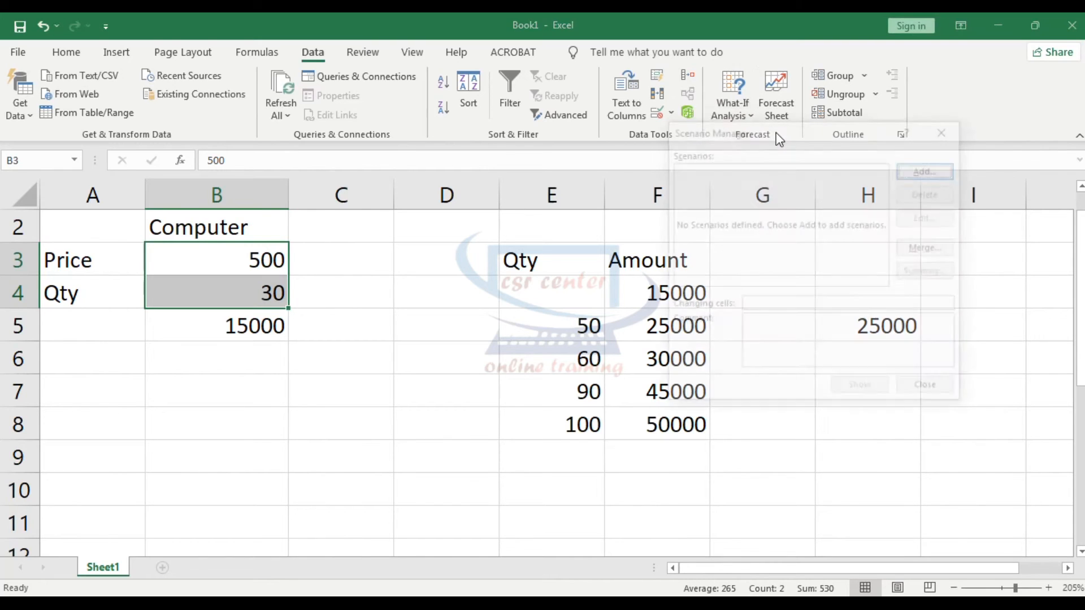
Add a scenario named "Computer Price 2020" for changing cells B3:B4 with values 500 and 30, and close the Scenario Manager
drag(814, 139, 716, 155)
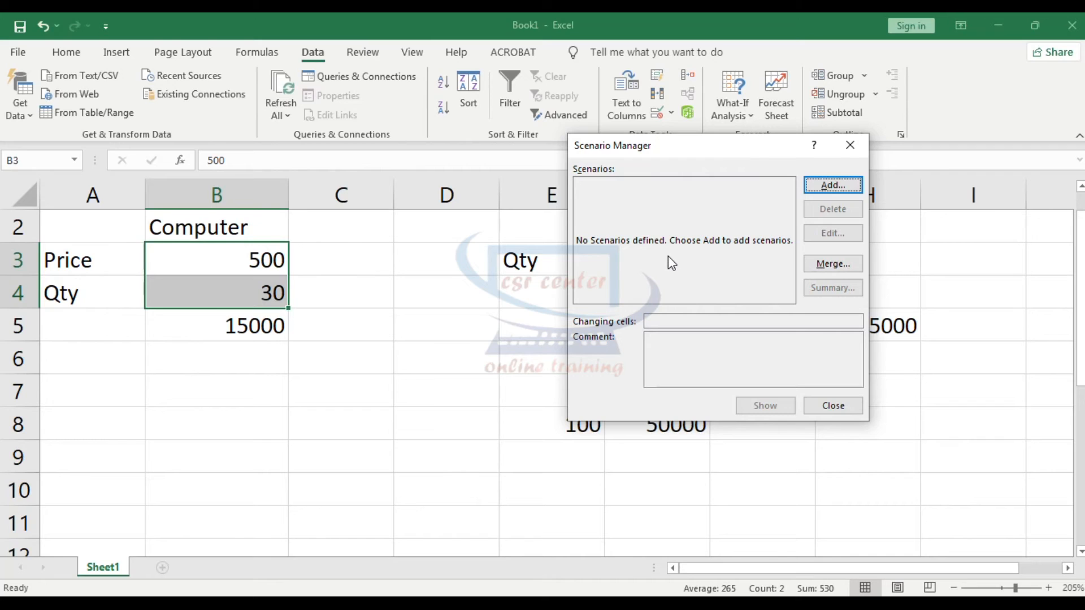
click(824, 185)
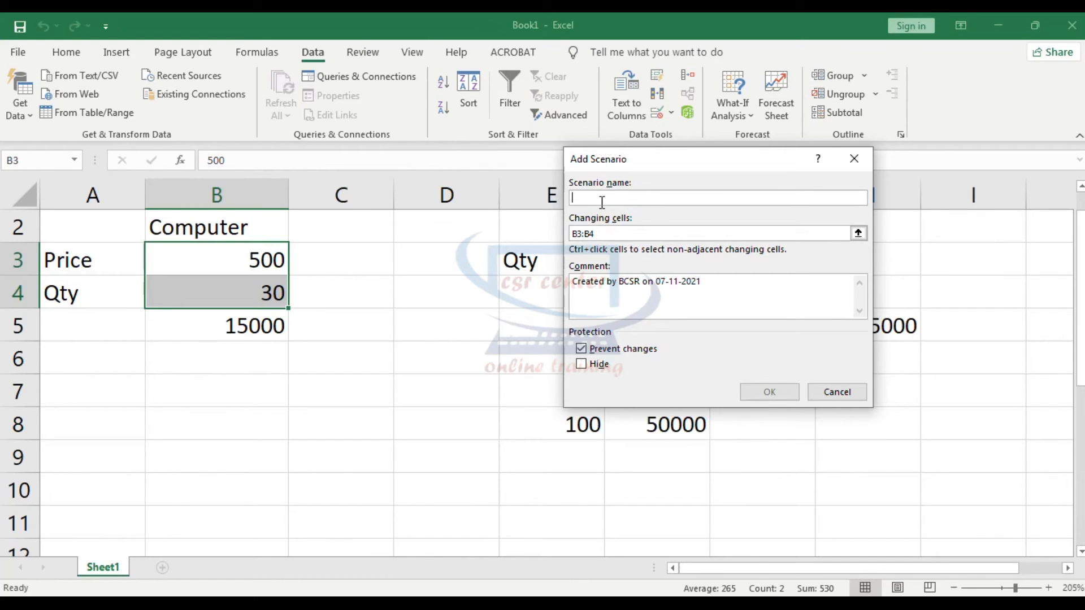
text(Computer Price 2020)
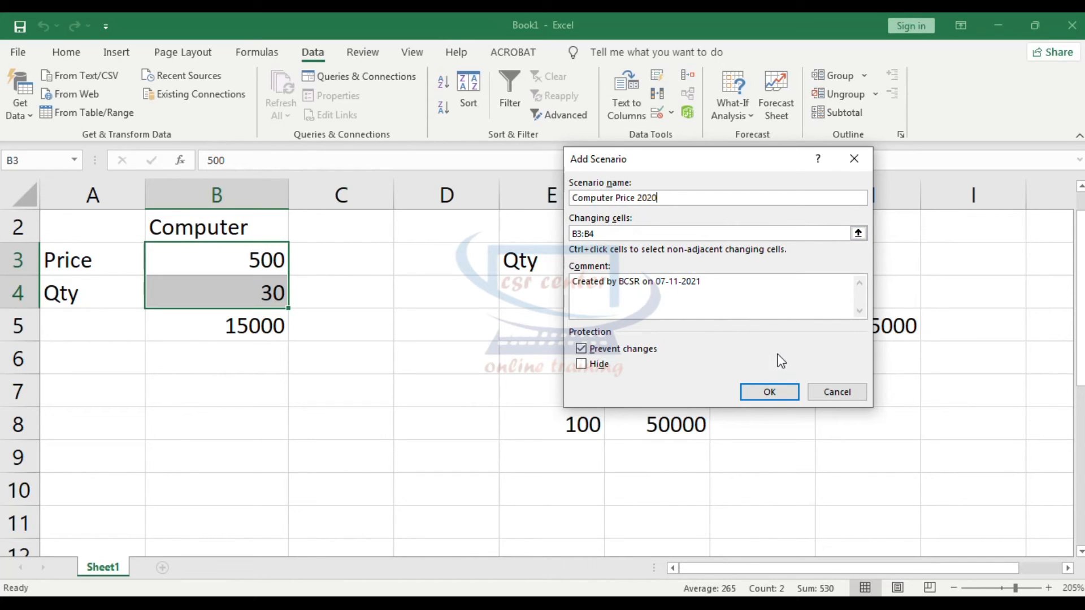
click(770, 393)
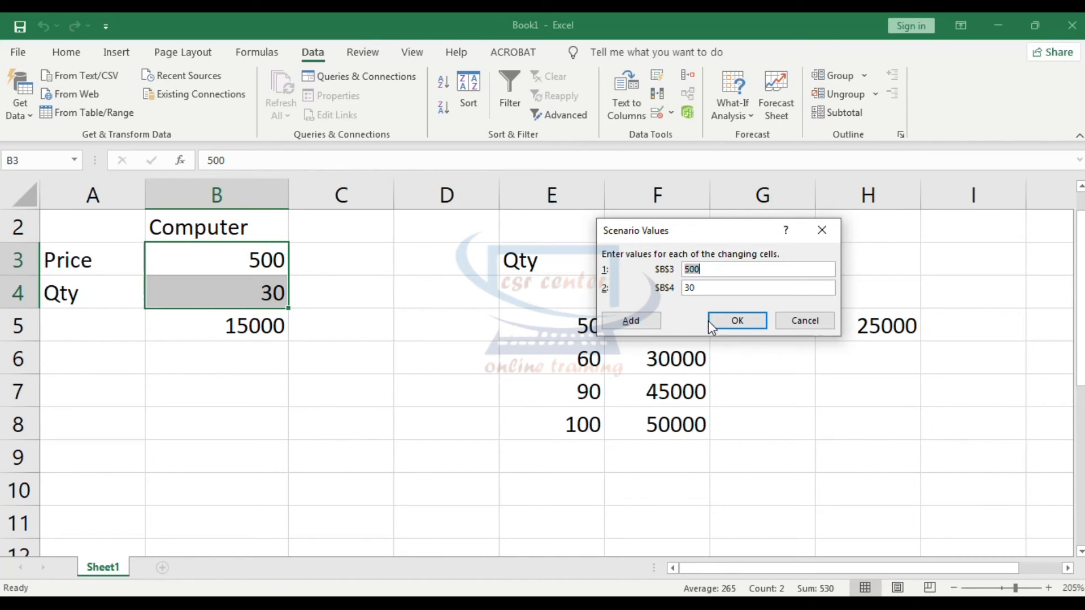
click(734, 326)
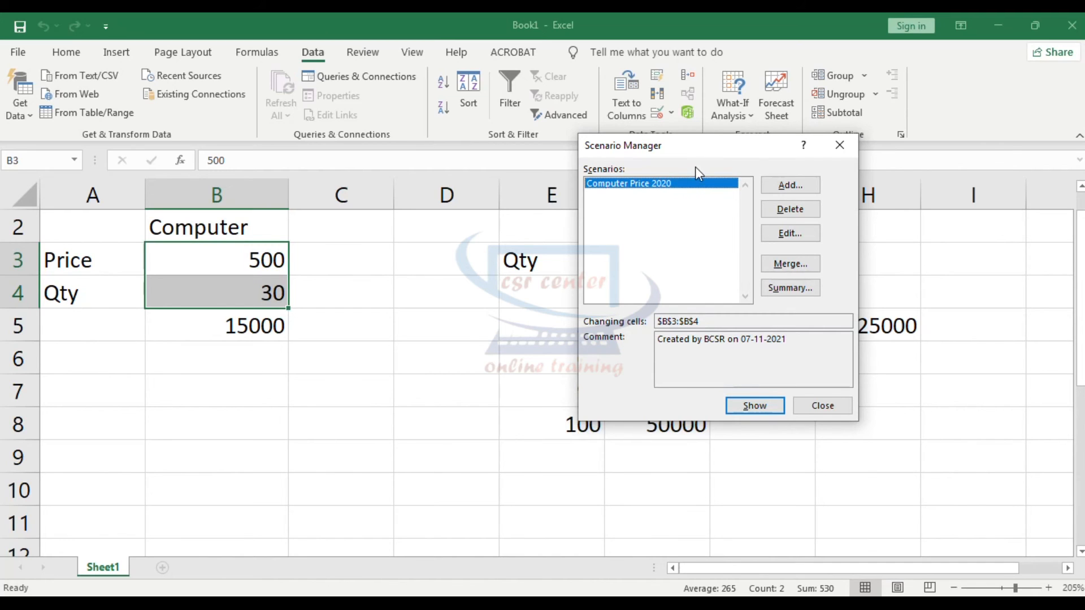
click(823, 405)
Set the computer's price in B3 to 1500 and check the recalculated data table
click(551, 292)
click(255, 260)
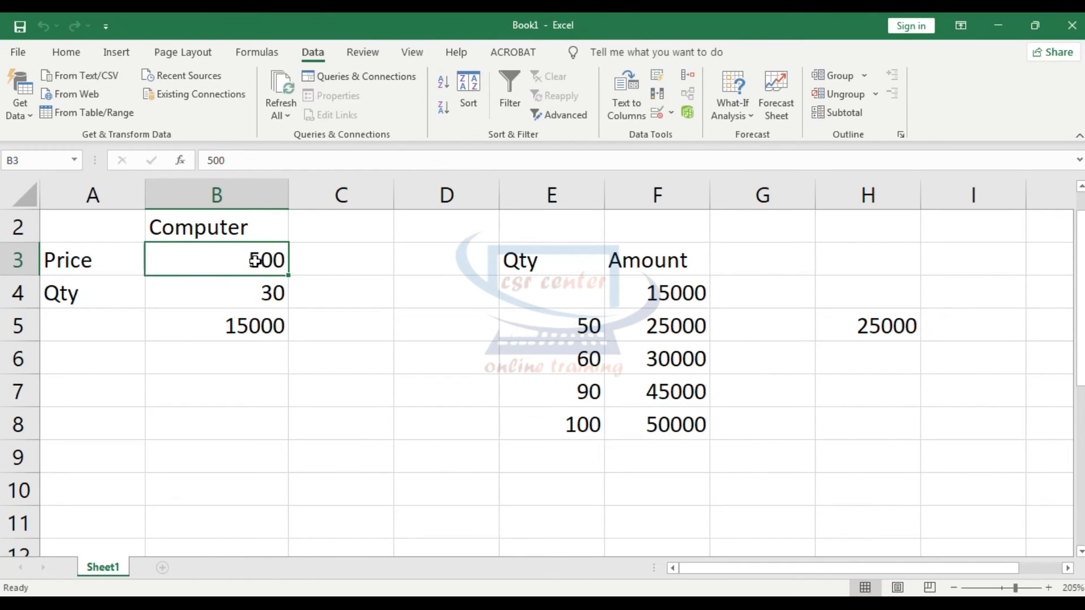
text(1500)
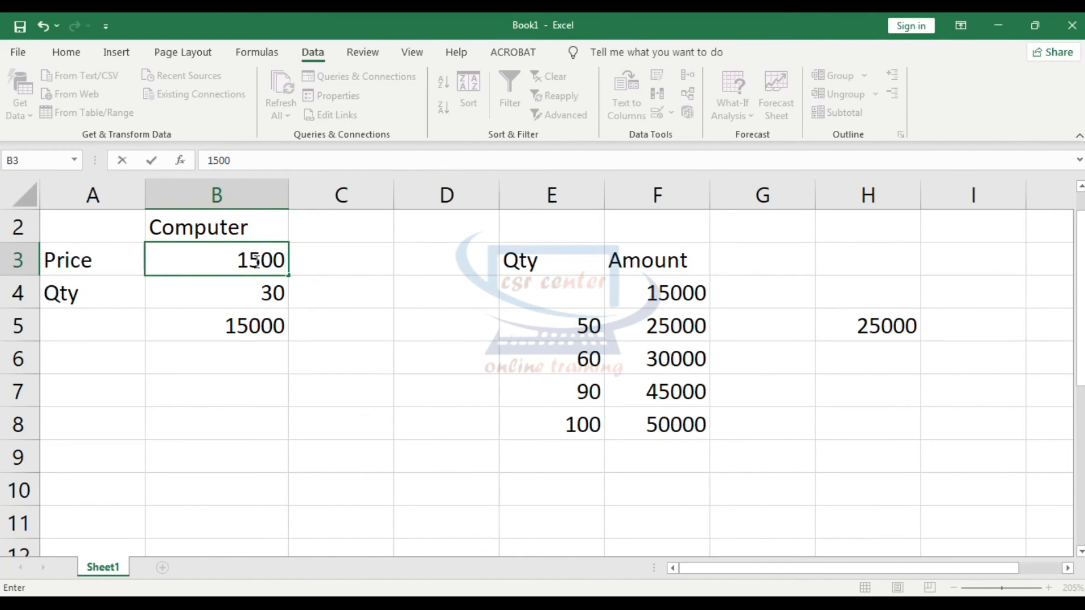
key(Return)
click(205, 263)
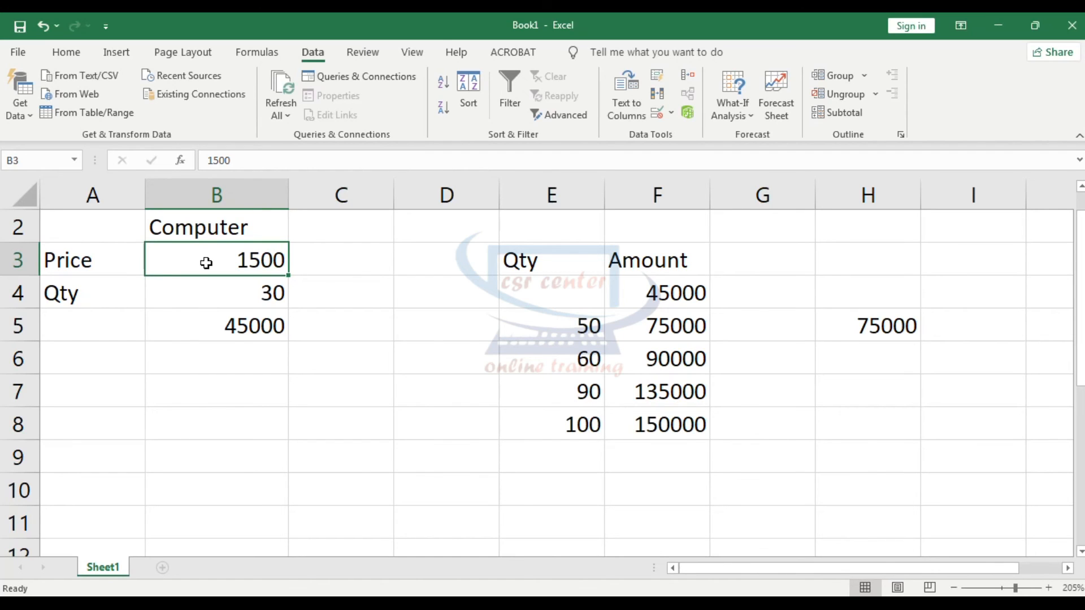
drag(565, 297, 716, 438)
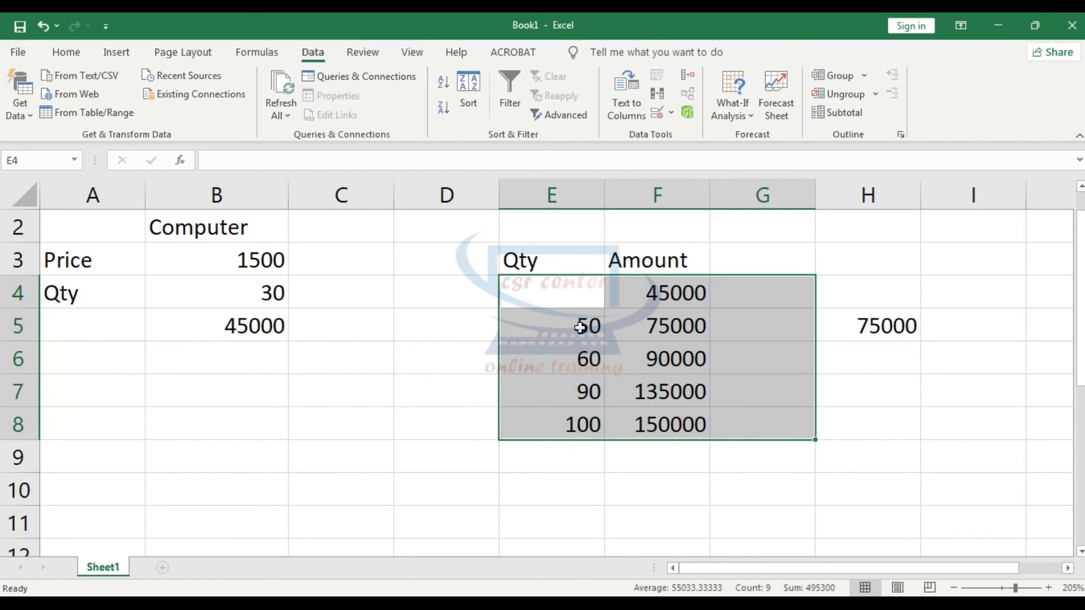
Set the computer's quantity in B4 to 50
click(259, 287)
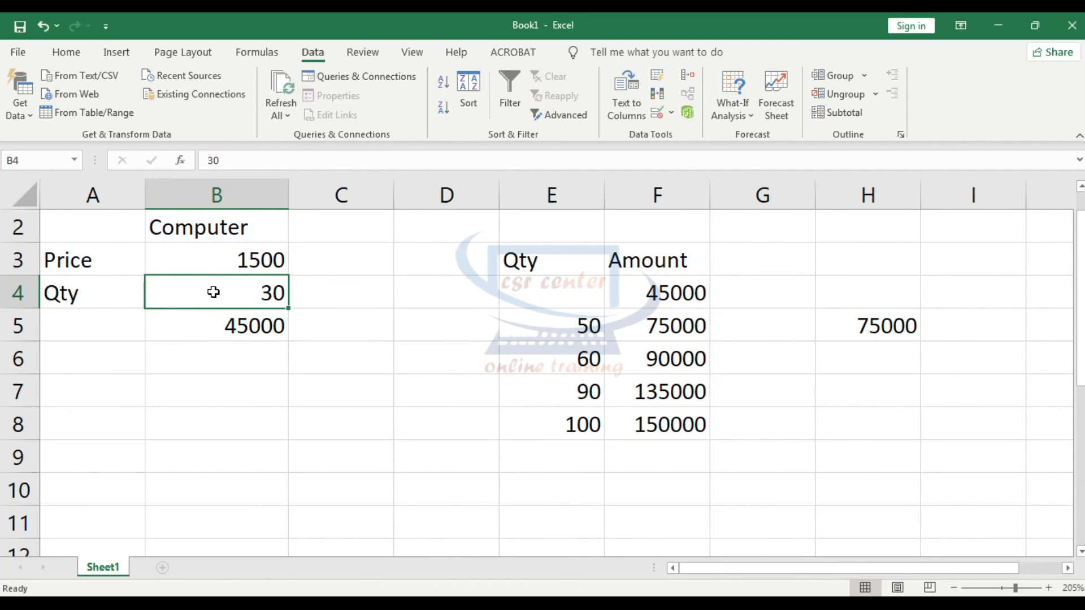
text(50)
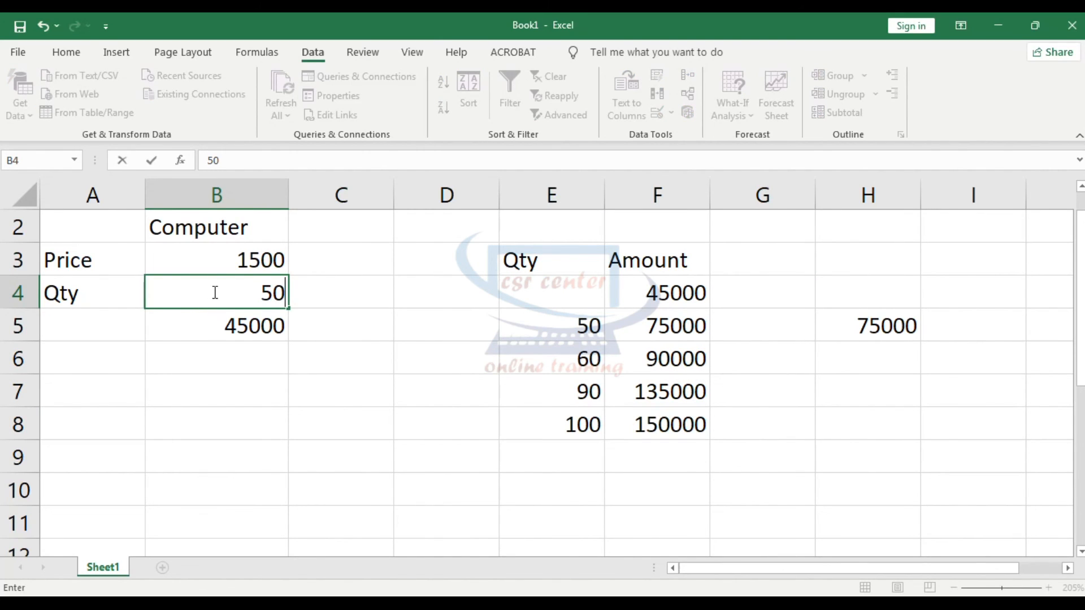
key(Return)
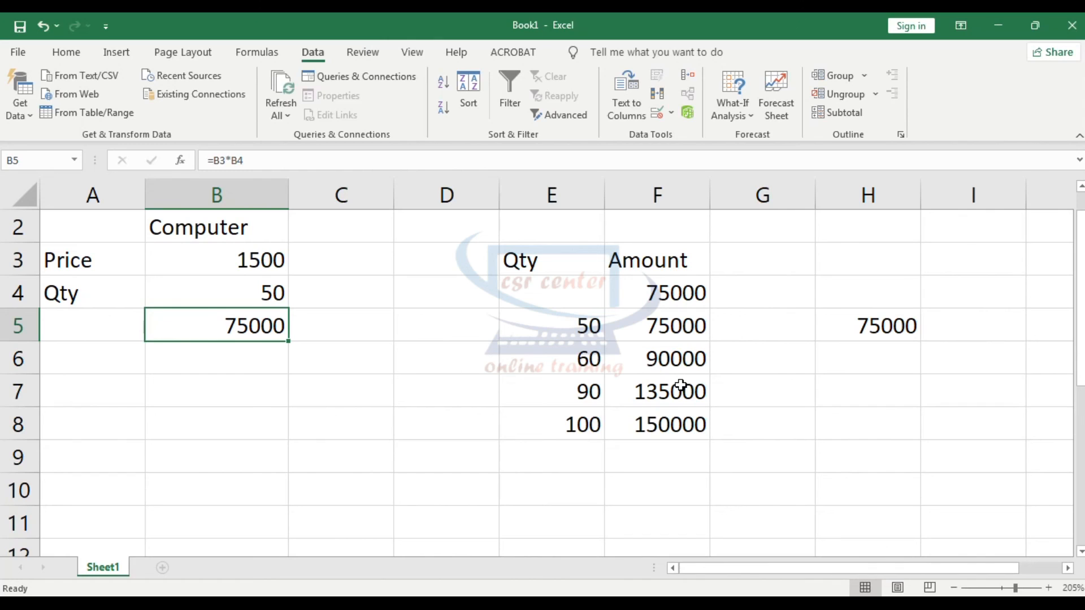
click(330, 327)
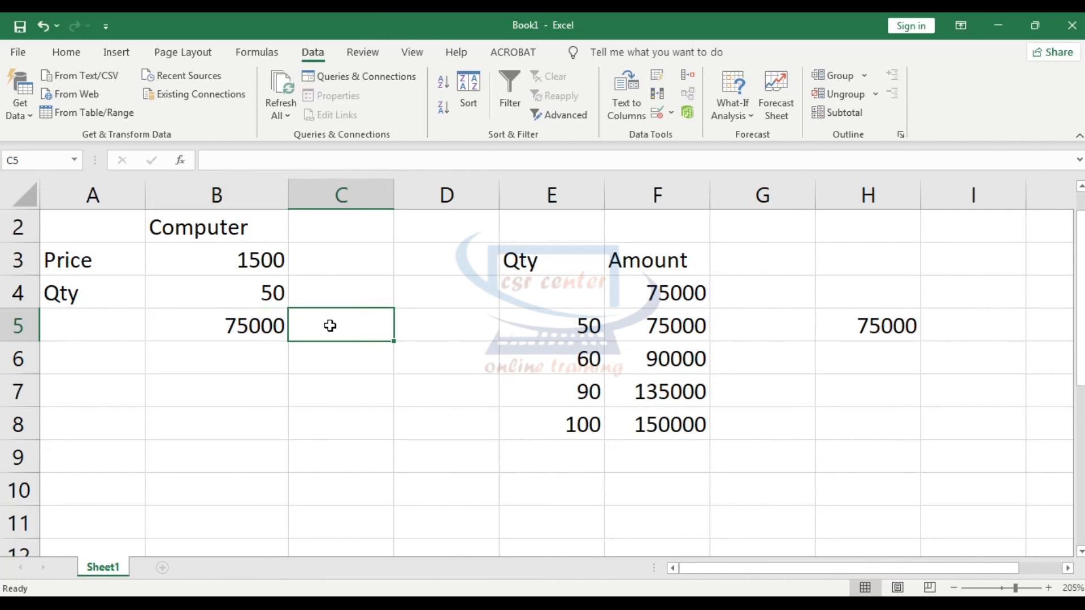
Show the "Computer Price 2020" scenario to restore its price and quantity, close the Scenario Manager and review the sheet's values
click(752, 111)
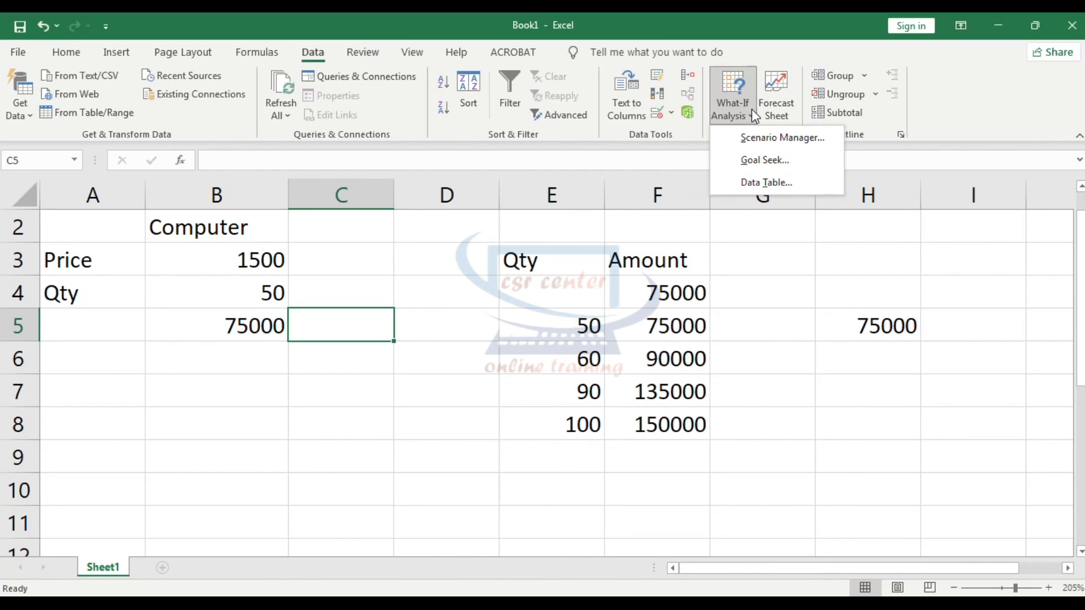
click(797, 137)
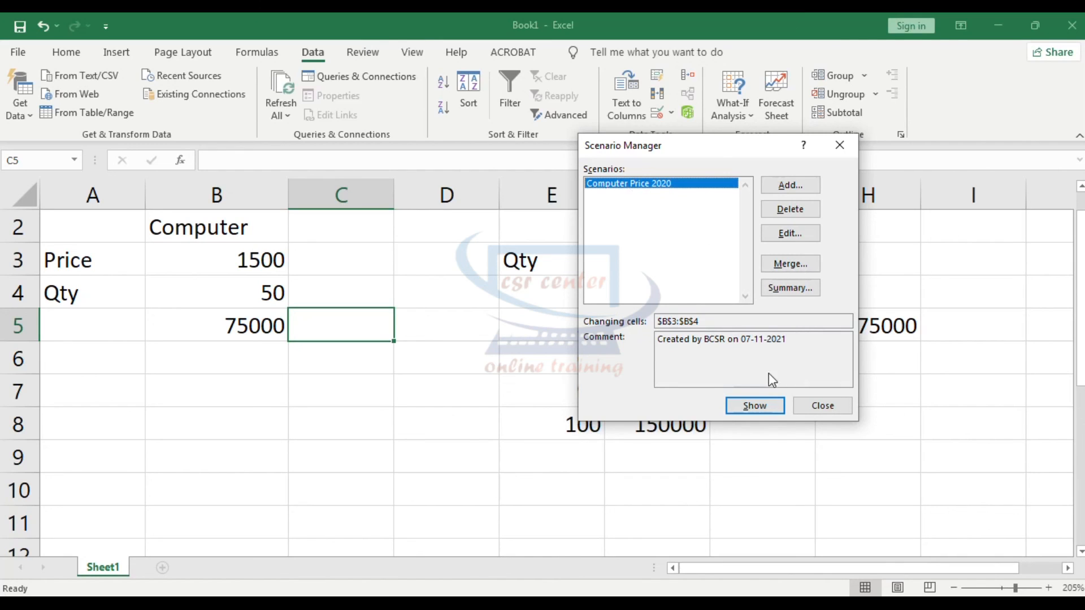
click(749, 406)
drag(697, 144, 893, 49)
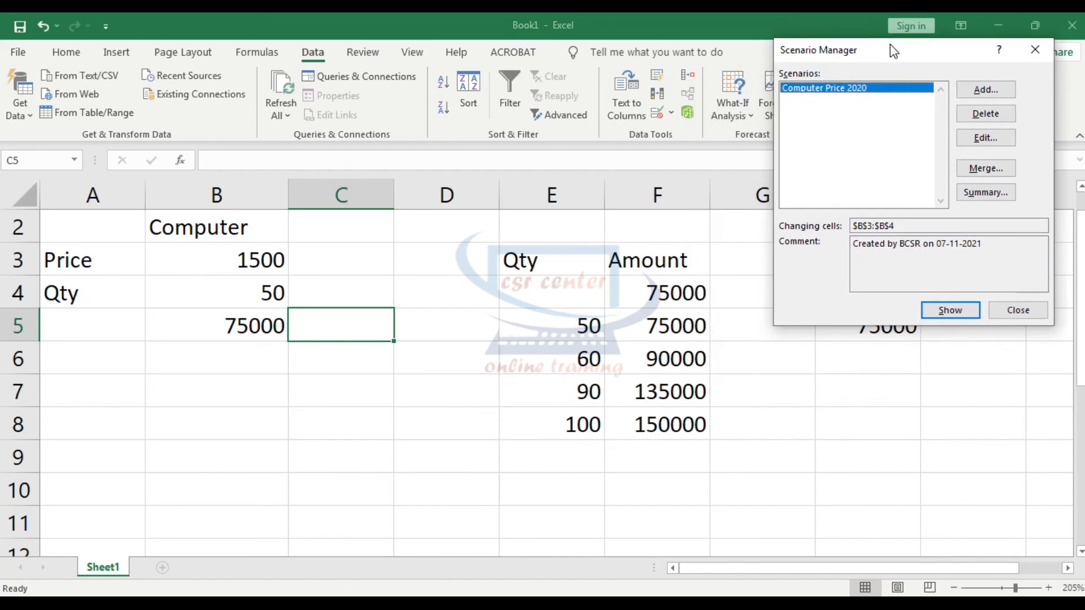
click(950, 311)
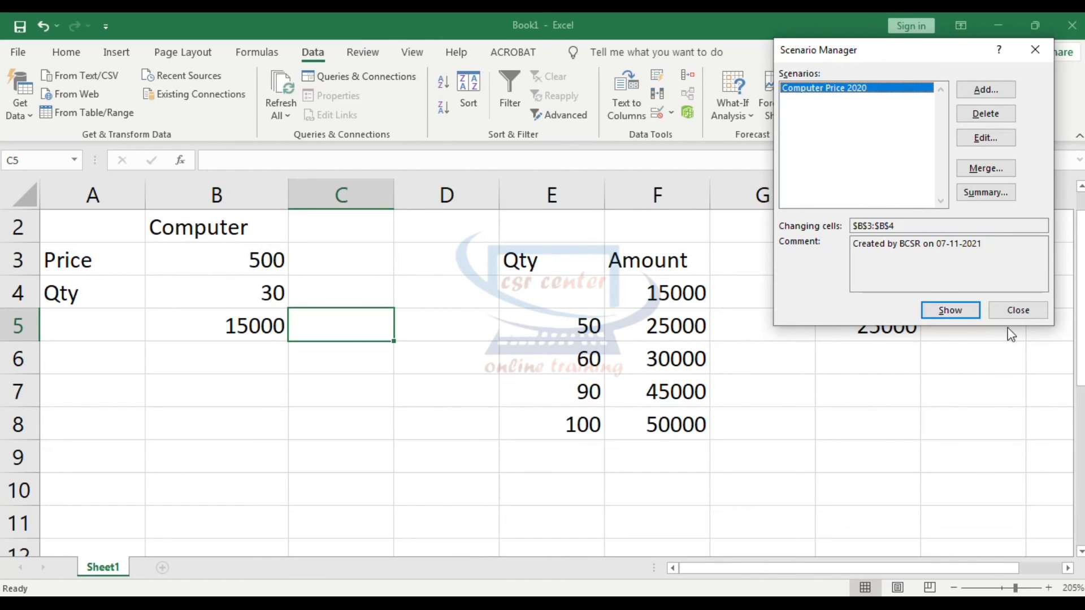
click(1030, 316)
click(264, 259)
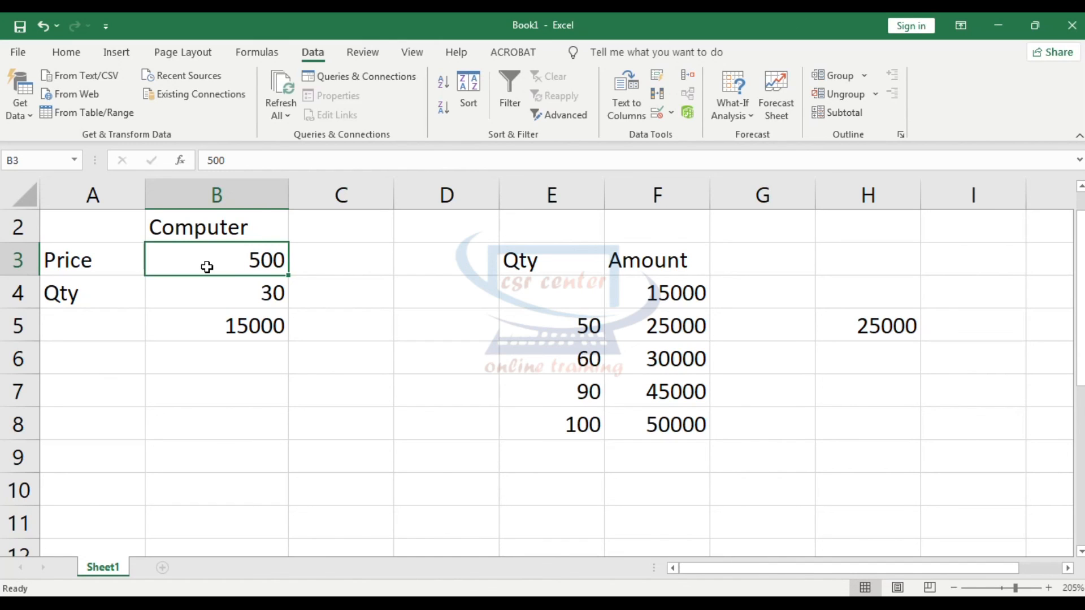
drag(254, 251, 760, 458)
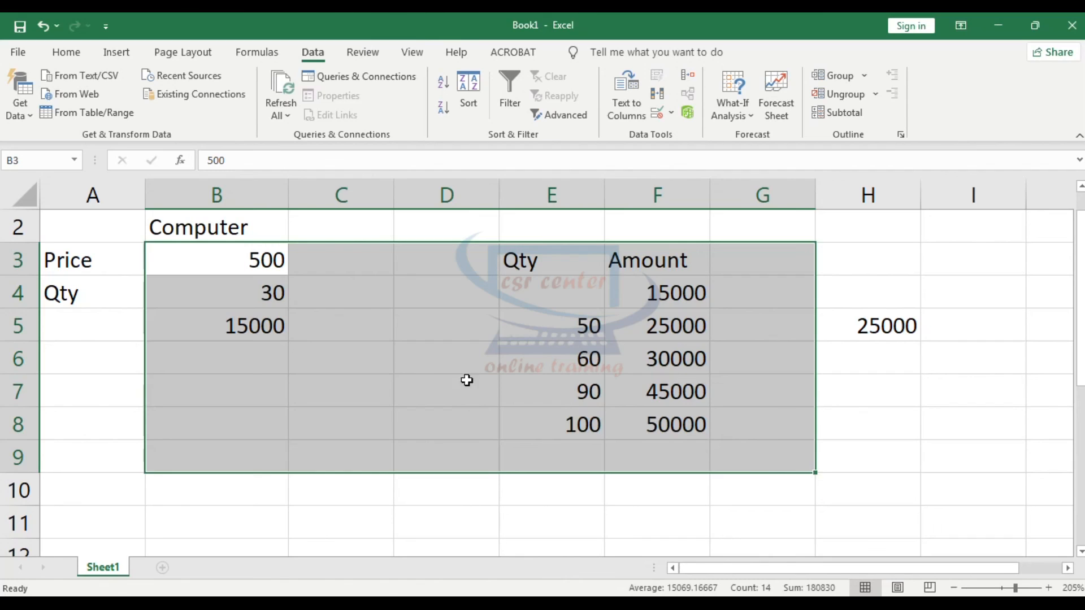
click(429, 367)
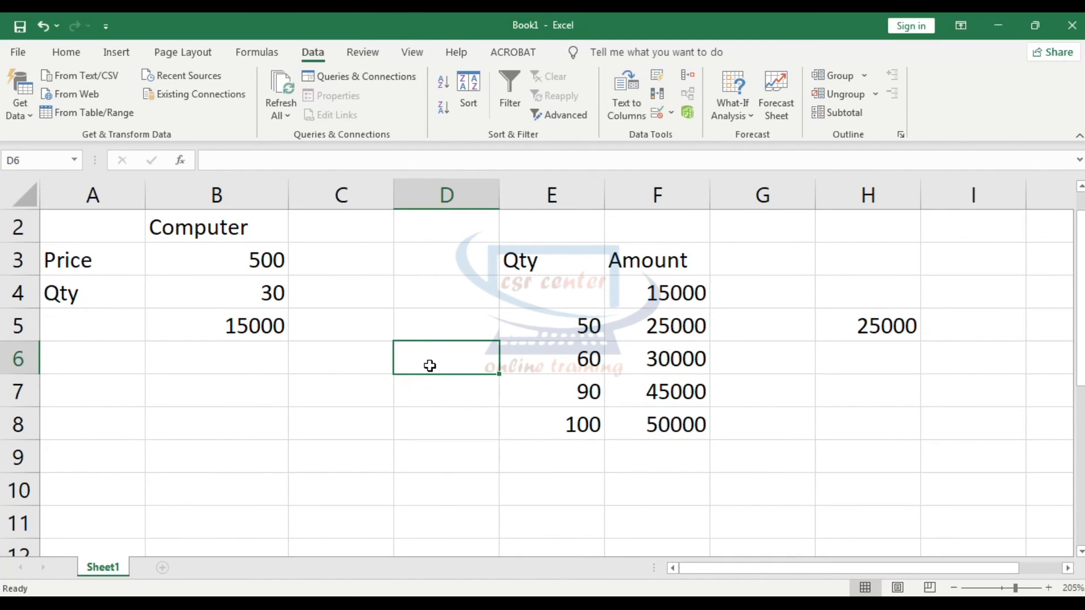